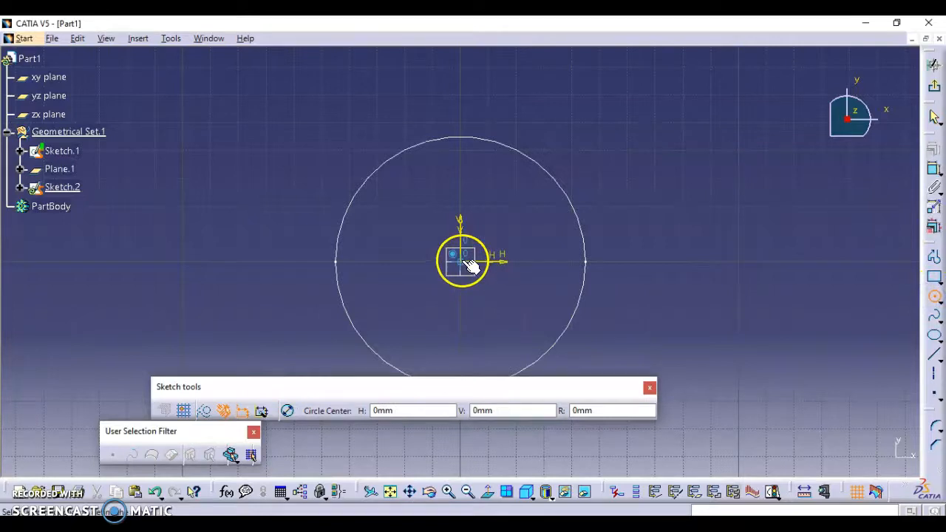
Step: Draw a circle centred on the sketch origin around the existing profile and constrain its diameter to 120 mm
{"action": "left_click", "coordinate": [633, 309]}
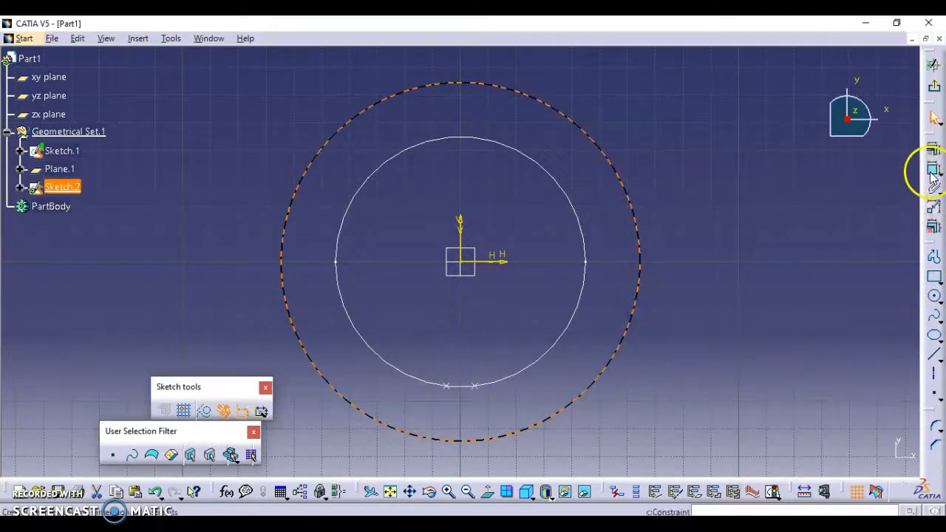
{"action": "left_click", "coordinate": [933, 169]}
{"action": "left_click", "coordinate": [666, 114]}
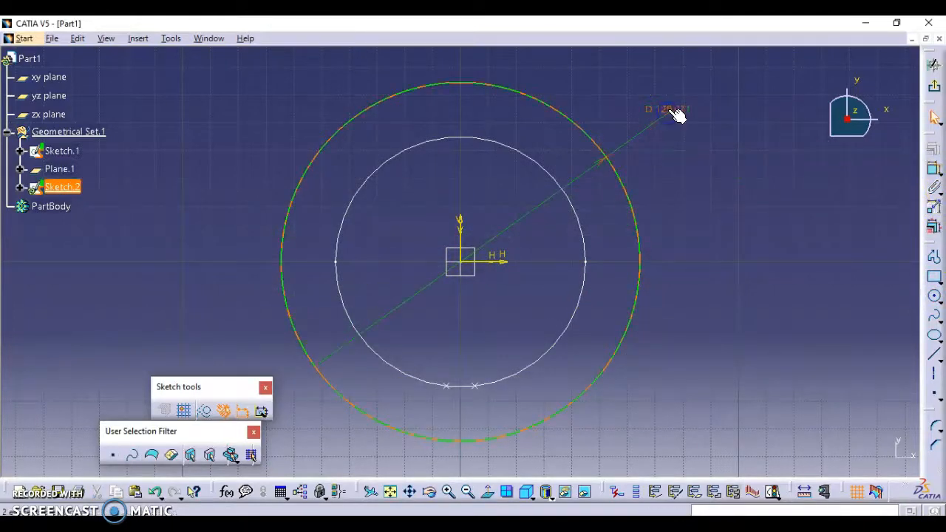
{"action": "double_click", "coordinate": [669, 110]}
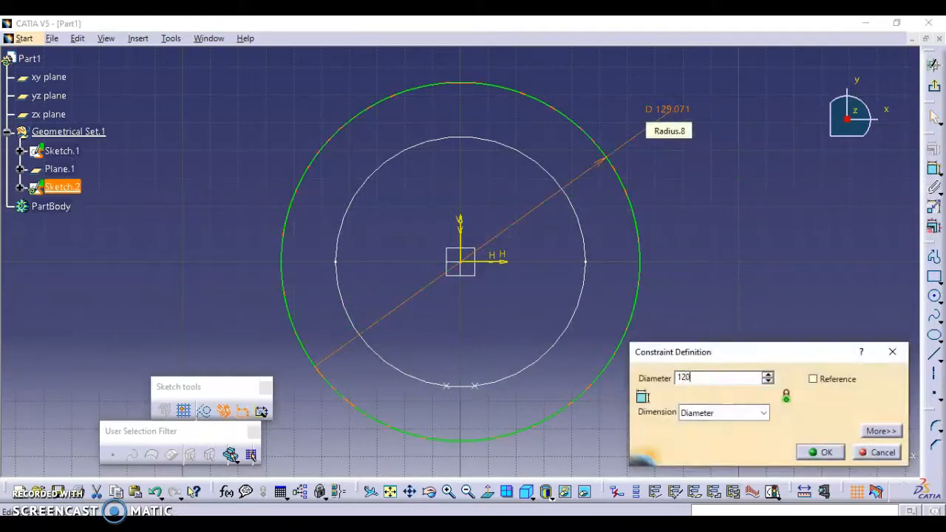
{"action": "left_click", "coordinate": [821, 454]}
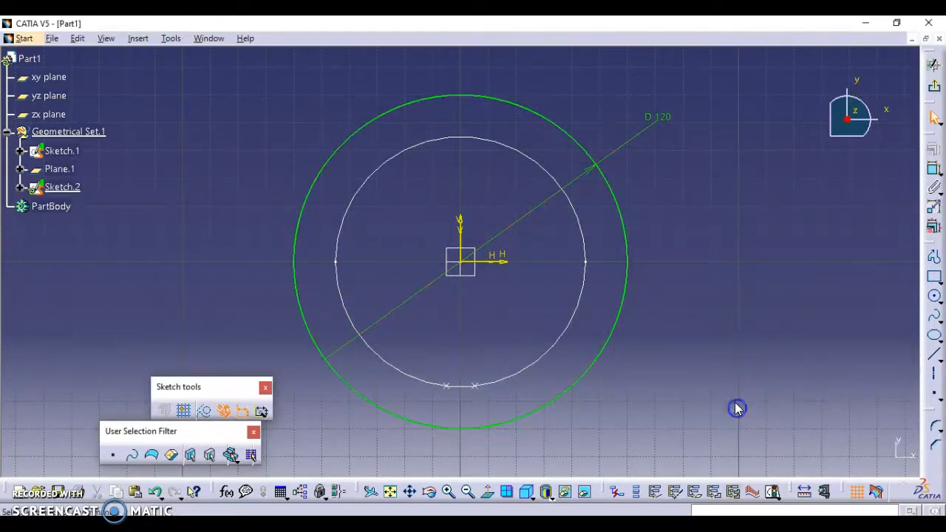
Step: Following Figure 9-47 in the workshop PDF, draw a circle of about 16 mm radius centred on the vertical axis below the origin
{"action": "key", "text": "alt+Tab"}
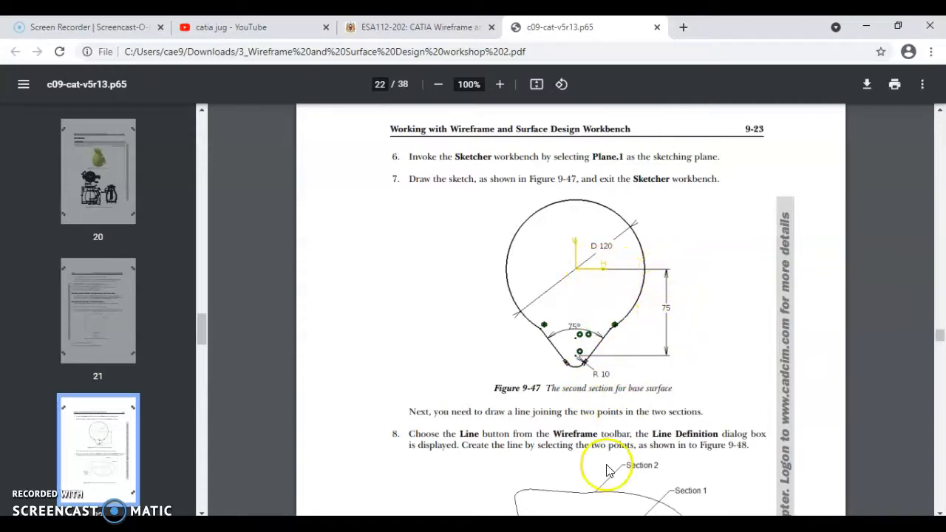
{"action": "left_click", "coordinate": [562, 524]}
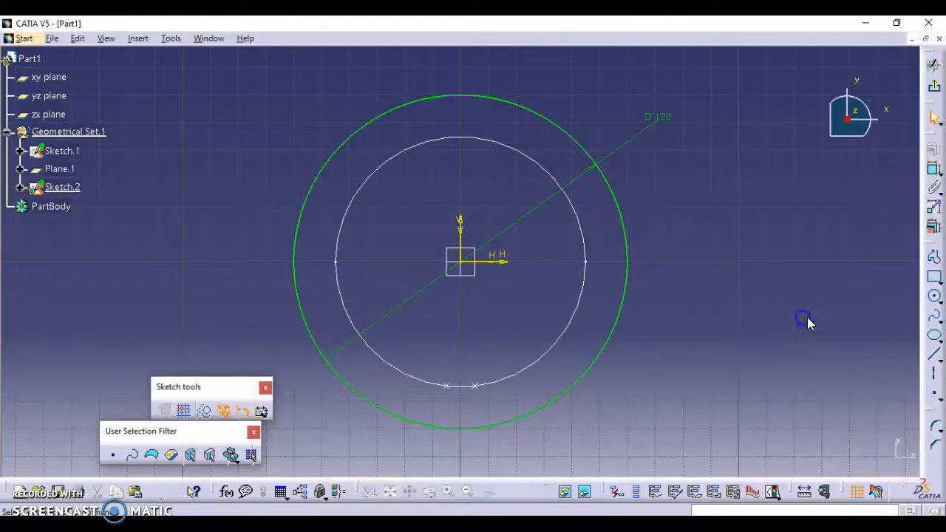
{"action": "left_click", "coordinate": [935, 300]}
{"action": "mouse_move", "coordinate": [646, 354]}
{"action": "middle_mouse_down"}
{"action": "mouse_move", "coordinate": [665, 225]}
{"action": "mouse_move", "coordinate": [659, 258]}
{"action": "middle_mouse_up"}
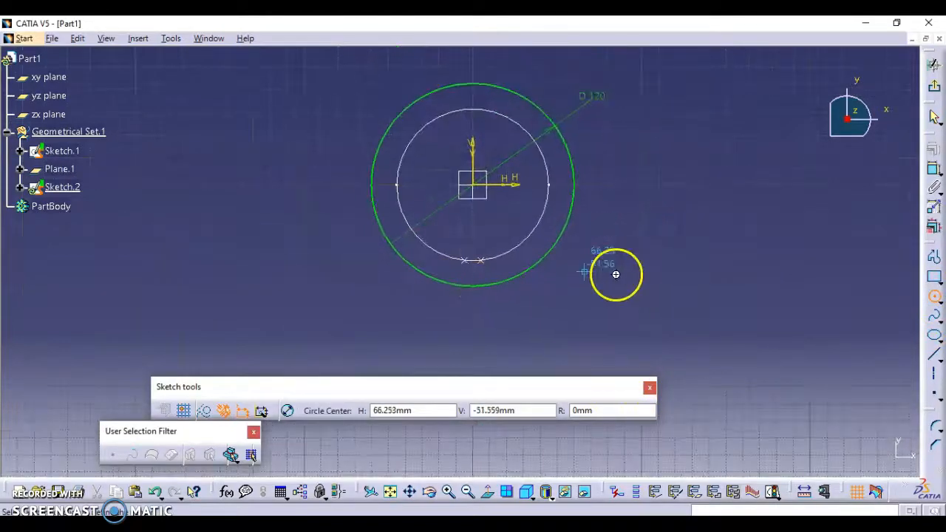
{"action": "left_click", "coordinate": [473, 304]}
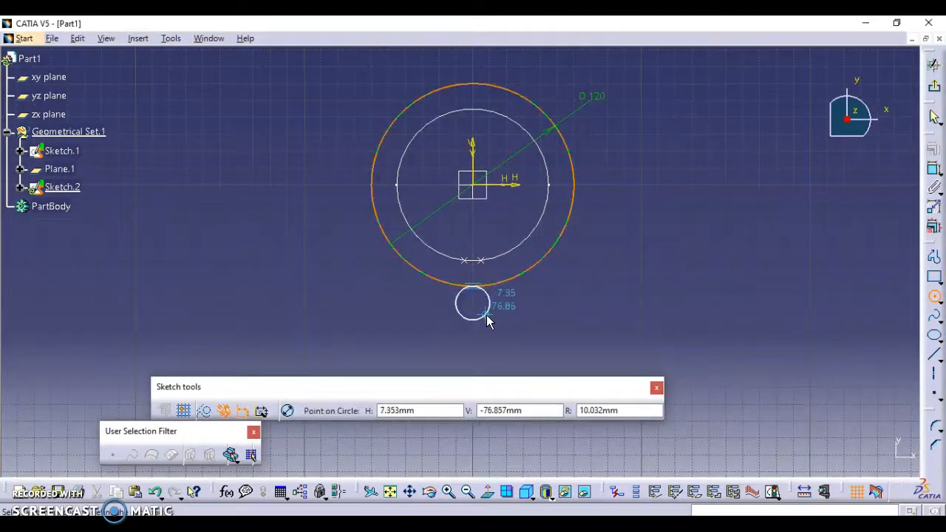
{"action": "left_click", "coordinate": [492, 323]}
Step: Constrain the vertical distance from the horizontal axis to the small circle's centre to 75 mm
{"action": "left_click", "coordinate": [933, 167]}
{"action": "left_click", "coordinate": [504, 185]}
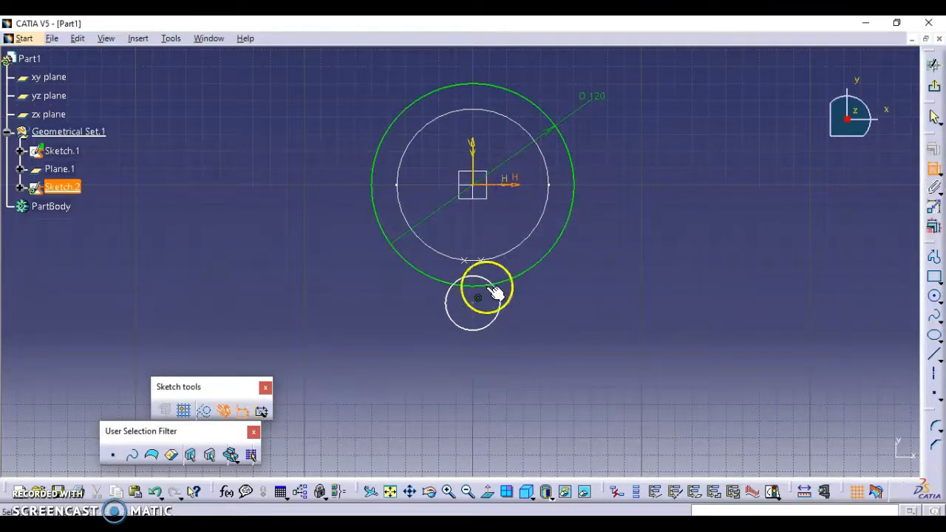
{"action": "left_click", "coordinate": [478, 301]}
{"action": "left_click", "coordinate": [597, 247]}
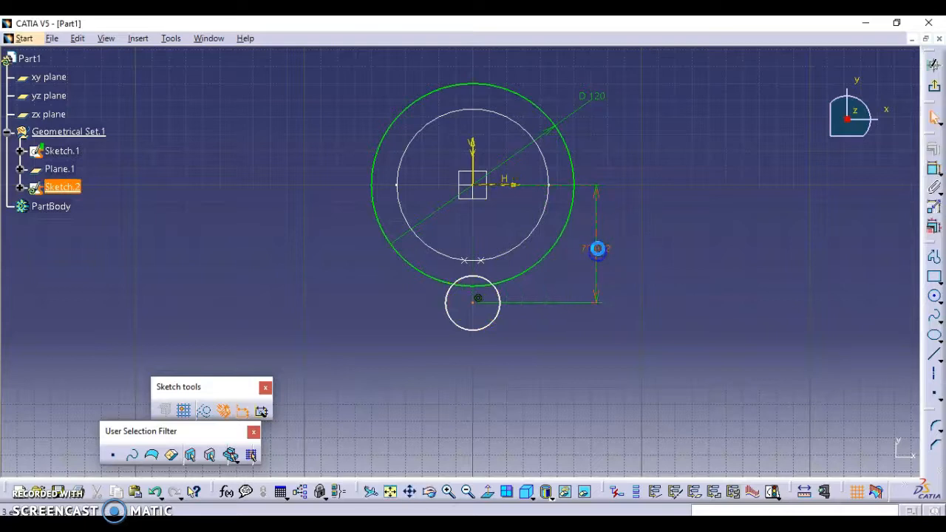
{"action": "double_click", "coordinate": [597, 247]}
{"action": "type", "text": "75"}
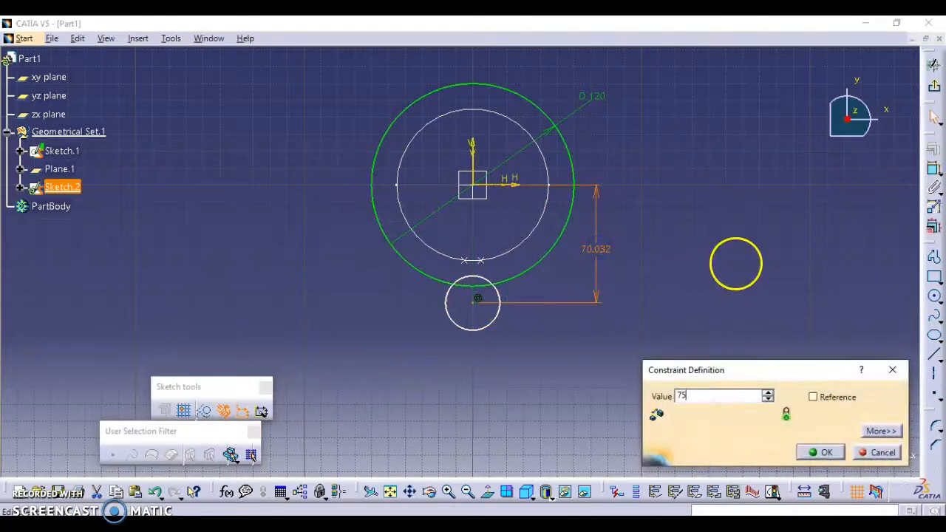
{"action": "left_click", "coordinate": [824, 453]}
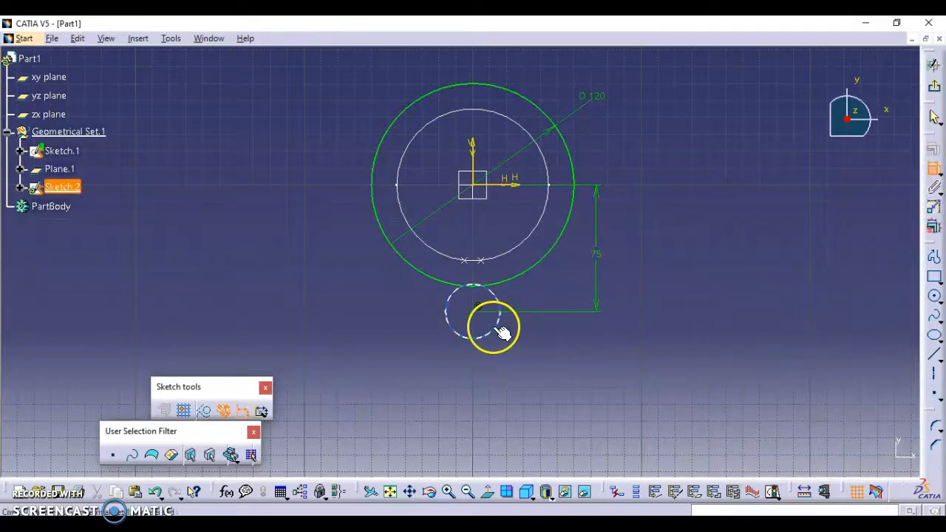
Step: Dimension the small lower circle as a radius and set it to 10 mm
{"action": "double_click", "coordinate": [540, 353]}
{"action": "left_click", "coordinate": [707, 413]}
{"action": "left_click", "coordinate": [708, 427]}
{"action": "left_click_drag", "start_coordinate": [709, 376], "coordinate": [648, 378]}
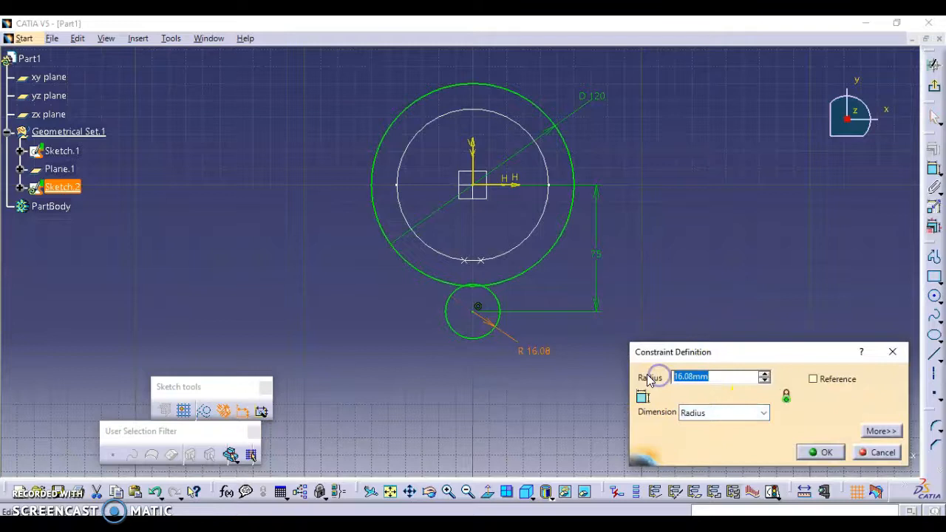
{"action": "type", "text": "10"}
{"action": "left_click", "coordinate": [695, 277]}
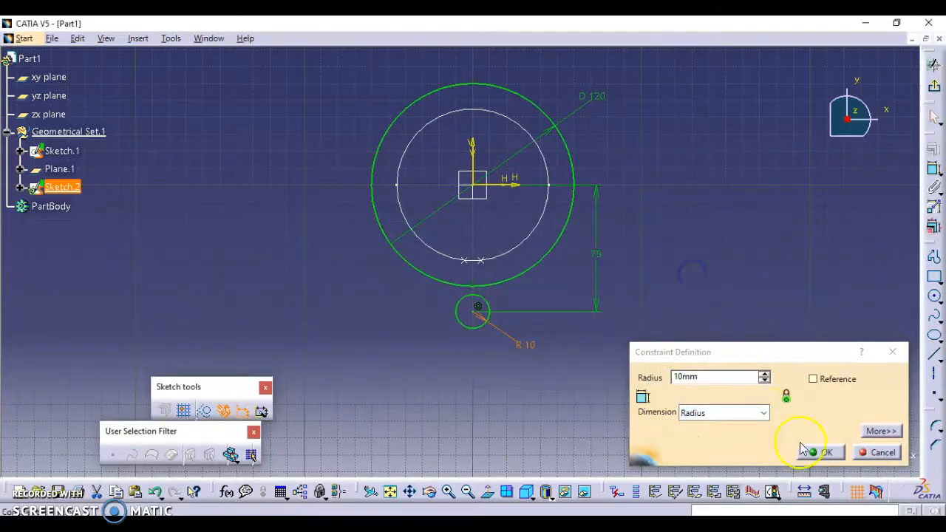
{"action": "left_click", "coordinate": [812, 452]}
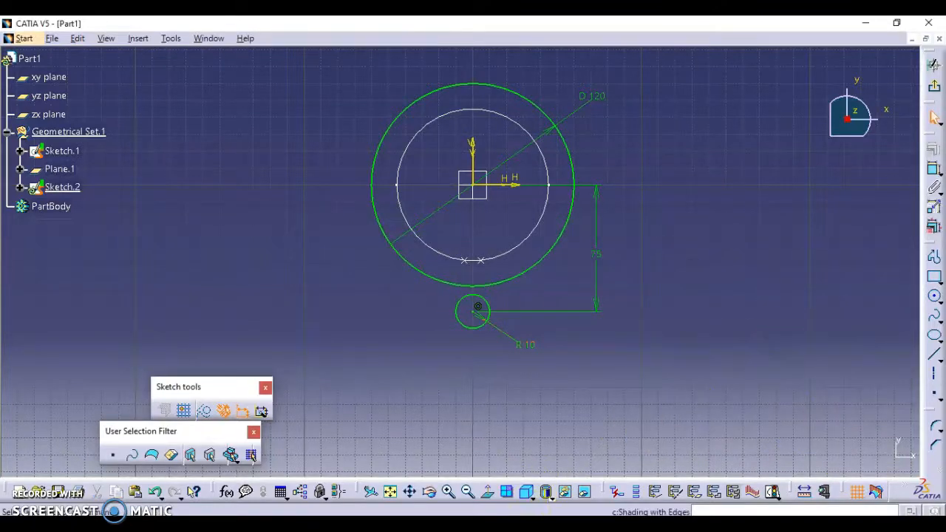
Step: After checking Figure 9-47 in the PDF, draw a slanted line about 30 mm long from the large circle's lower right to the small circle
{"action": "key", "text": "alt+Tab"}
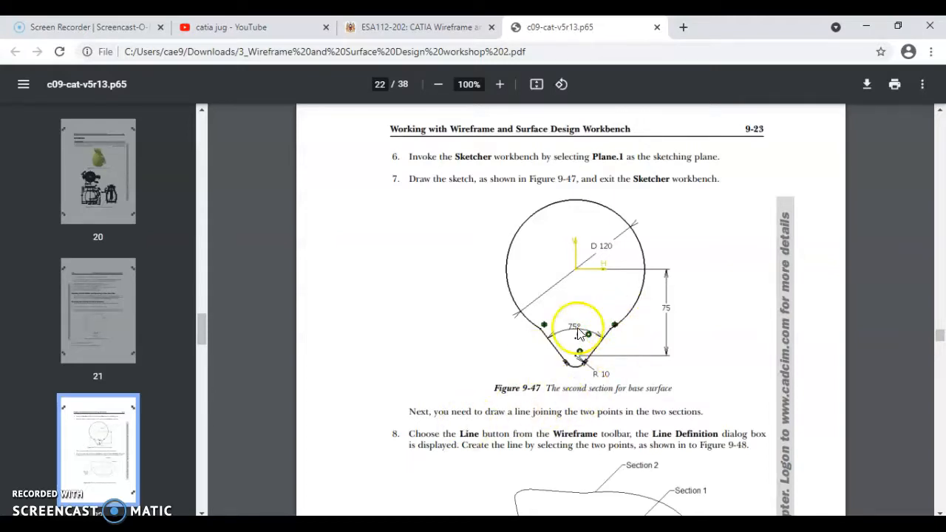
{"action": "scroll", "coordinate": [580, 334], "scroll_direction": "down", "scroll_amount": 2}
{"action": "left_click", "coordinate": [865, 27]}
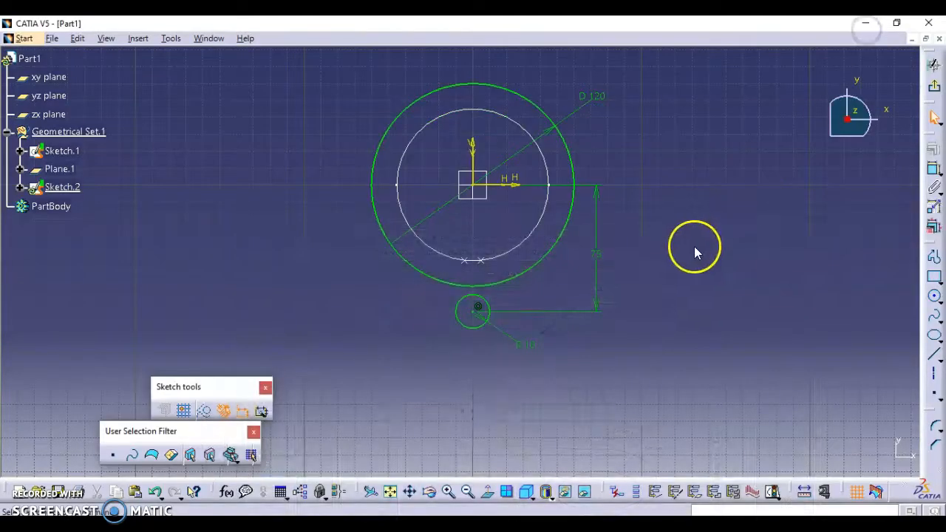
{"action": "mouse_move", "coordinate": [593, 401]}
{"action": "middle_mouse_down"}
{"action": "mouse_move", "coordinate": [594, 333]}
{"action": "mouse_move", "coordinate": [569, 289]}
{"action": "middle_mouse_up"}
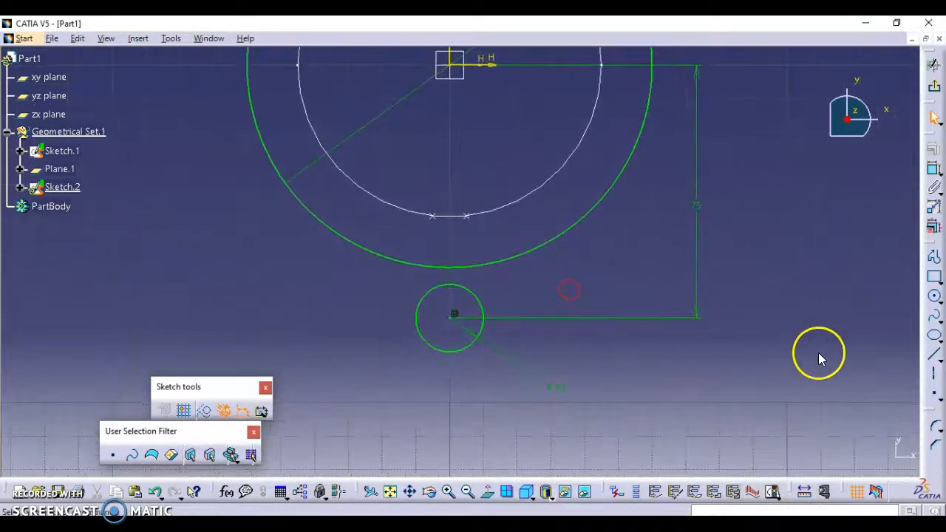
{"action": "left_click", "coordinate": [933, 358]}
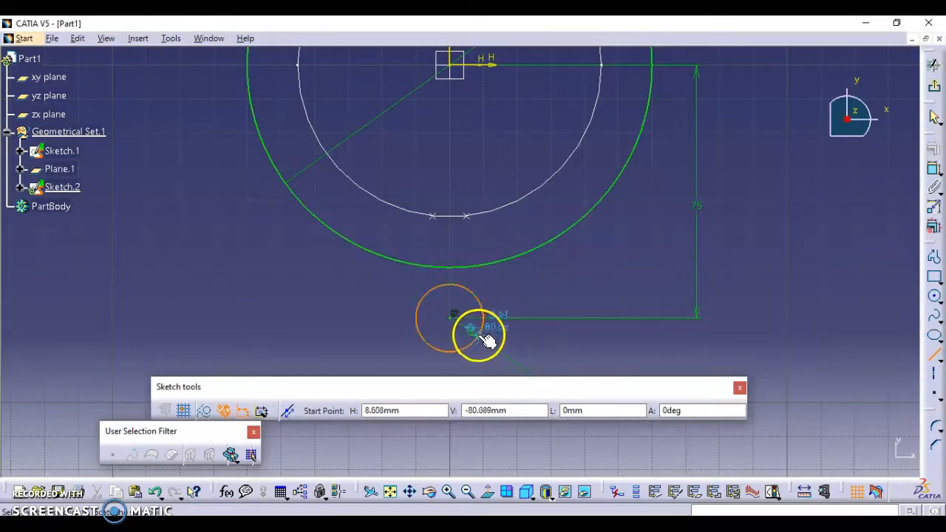
{"action": "left_click", "coordinate": [530, 251]}
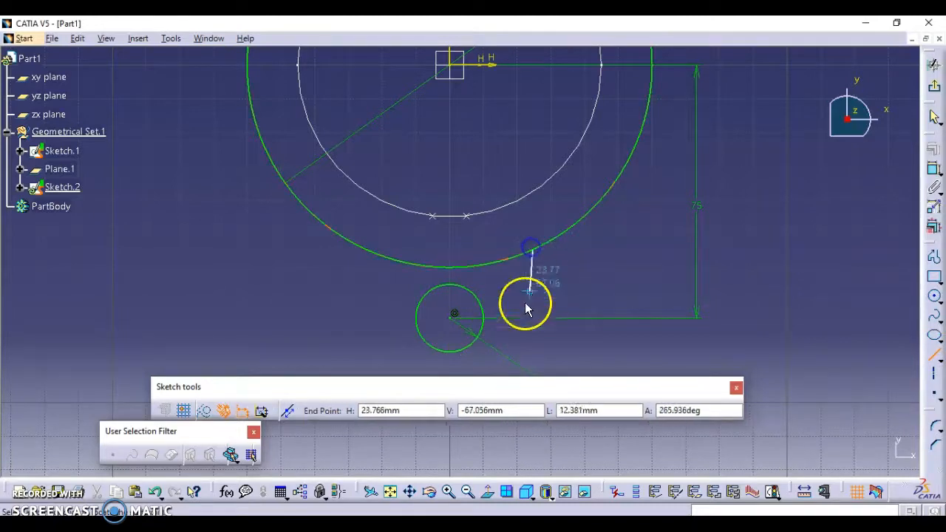
{"action": "left_click", "coordinate": [480, 337]}
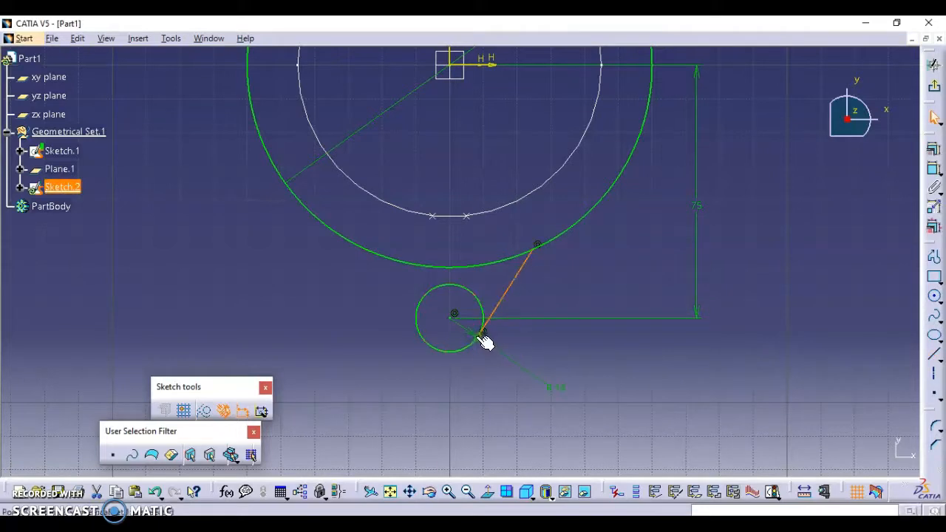
{"action": "left_click", "coordinate": [580, 276]}
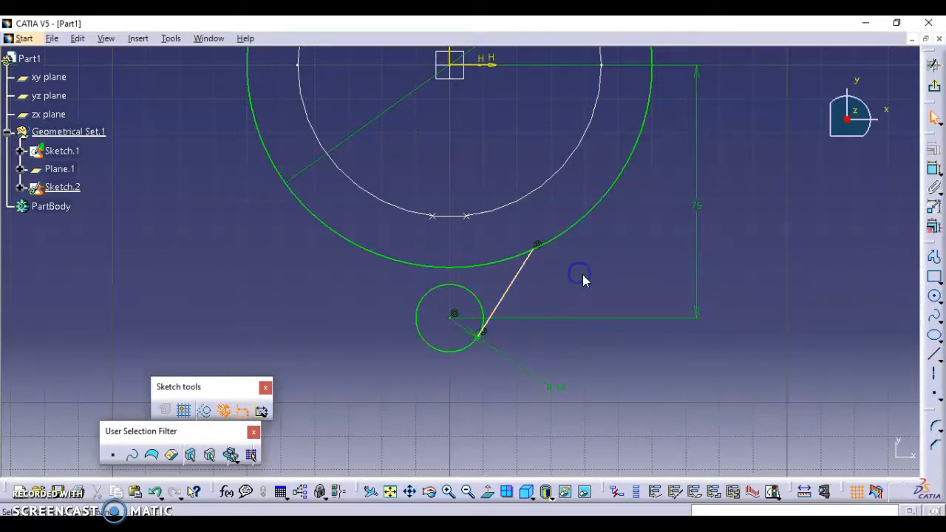
Step: Draw a vertical axis line in line with the origin, from inside the large circle to below the small circle
{"action": "left_click", "coordinate": [935, 375]}
{"action": "left_click", "coordinate": [450, 175]}
{"action": "middle_click_drag", "start_coordinate": [531, 257], "coordinate": [519, 204]}
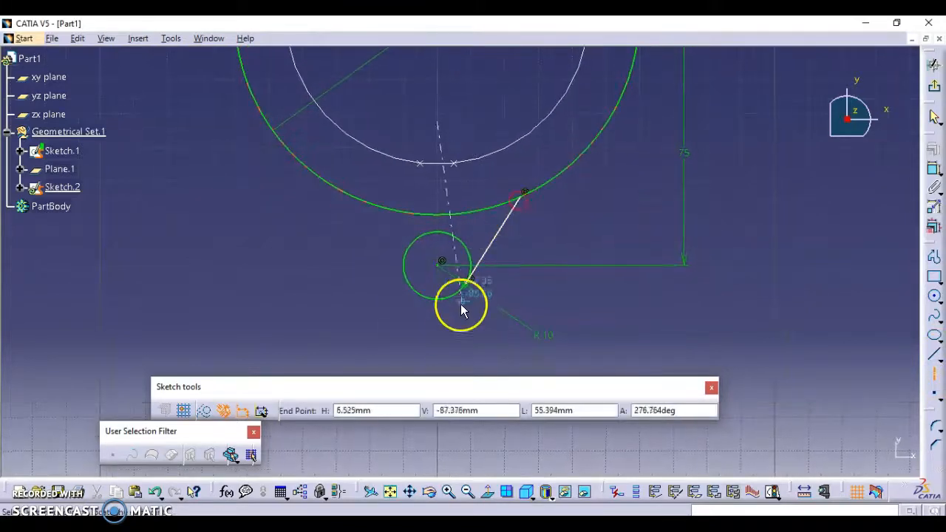
{"action": "left_click", "coordinate": [438, 339]}
Step: Constrain the angle between the right slanted line and the vertical axis line to 37.5°, half of 75°
{"action": "left_click", "coordinate": [925, 176]}
{"action": "left_click", "coordinate": [505, 222]}
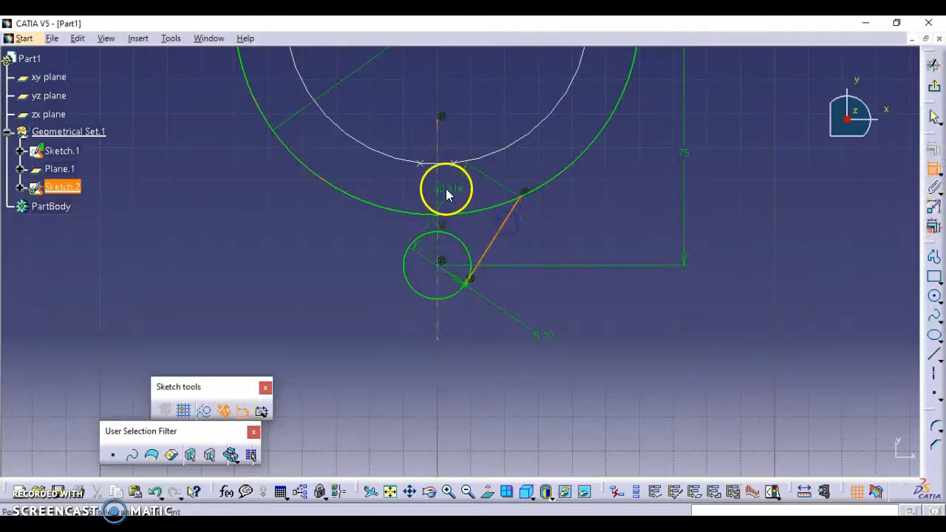
{"action": "left_click", "coordinate": [485, 187]}
{"action": "double_click", "coordinate": [487, 185]}
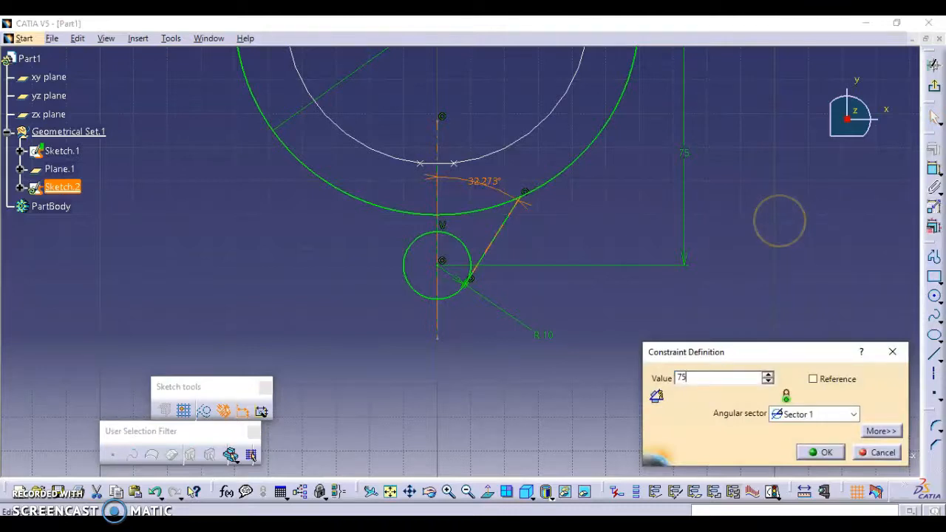
{"action": "left_click", "coordinate": [819, 452]}
{"action": "left_click", "coordinate": [754, 368]}
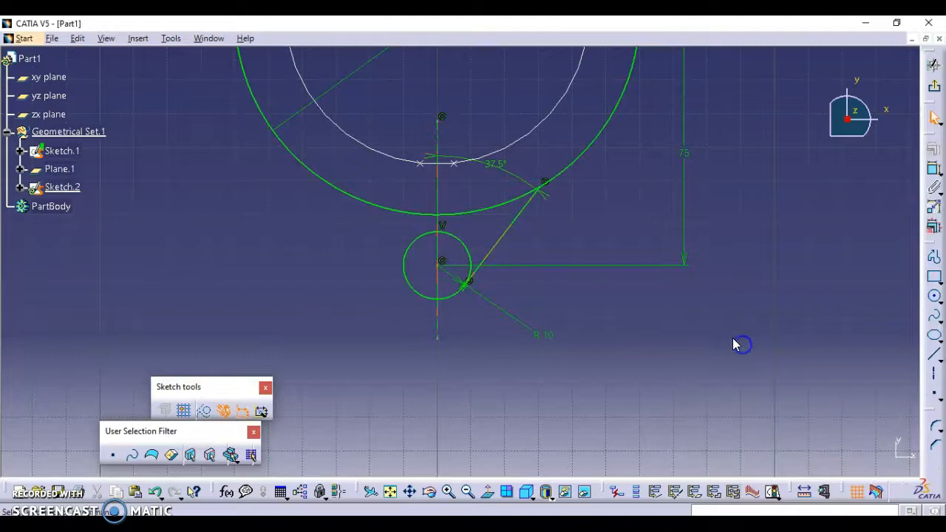
Step: Draw the left slanted line from the large circle's lower left, past the small circle and across the vertical axis line
{"action": "left_click", "coordinate": [932, 356]}
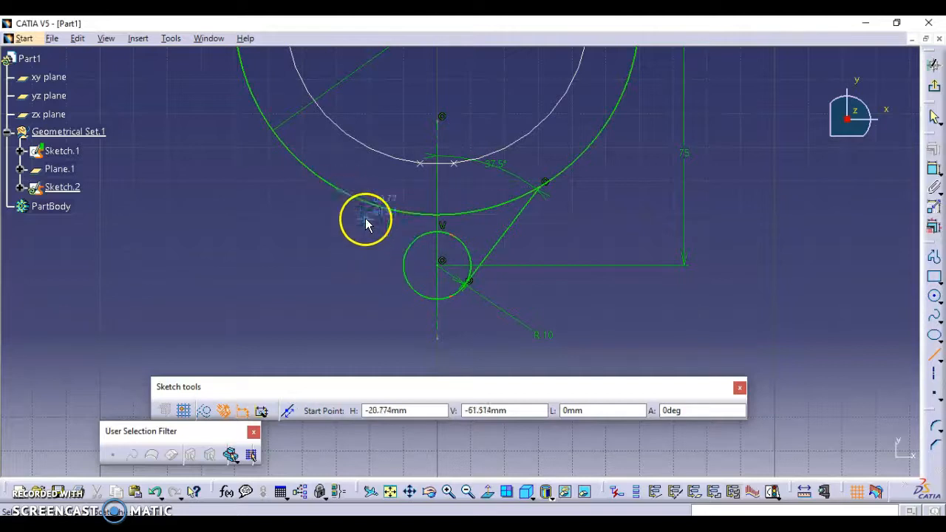
{"action": "left_click", "coordinate": [337, 190]}
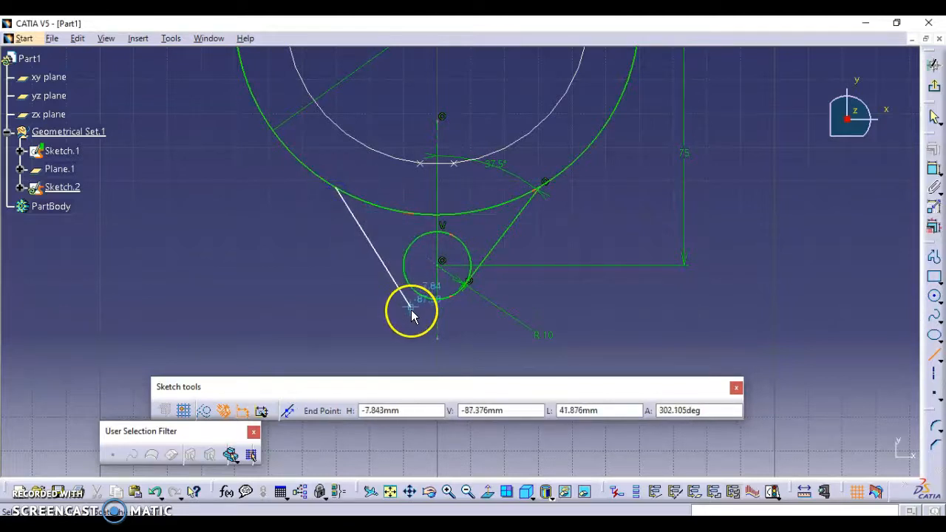
{"action": "left_click", "coordinate": [449, 339]}
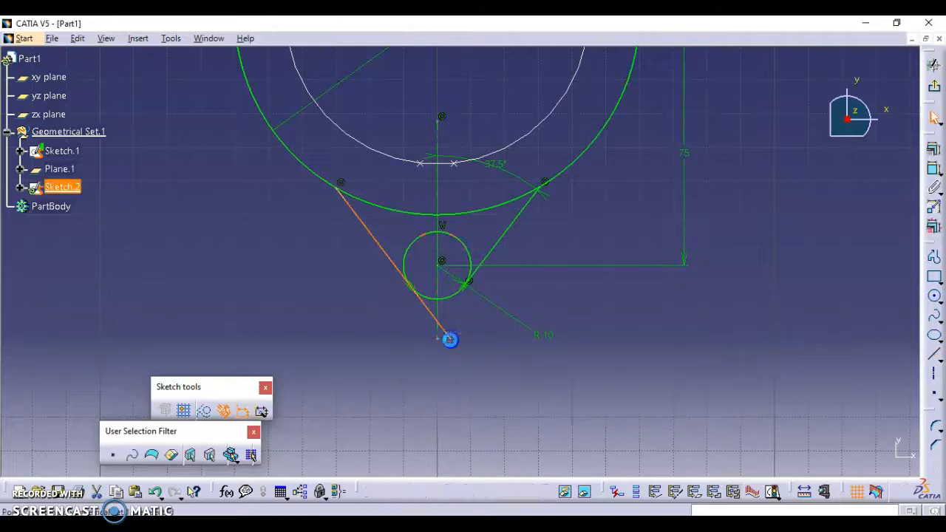
Step: Use Quick Trim to remove both pieces of the left slanted line that extend beyond the small circle
{"action": "left_click", "coordinate": [932, 415]}
{"action": "left_click", "coordinate": [895, 403]}
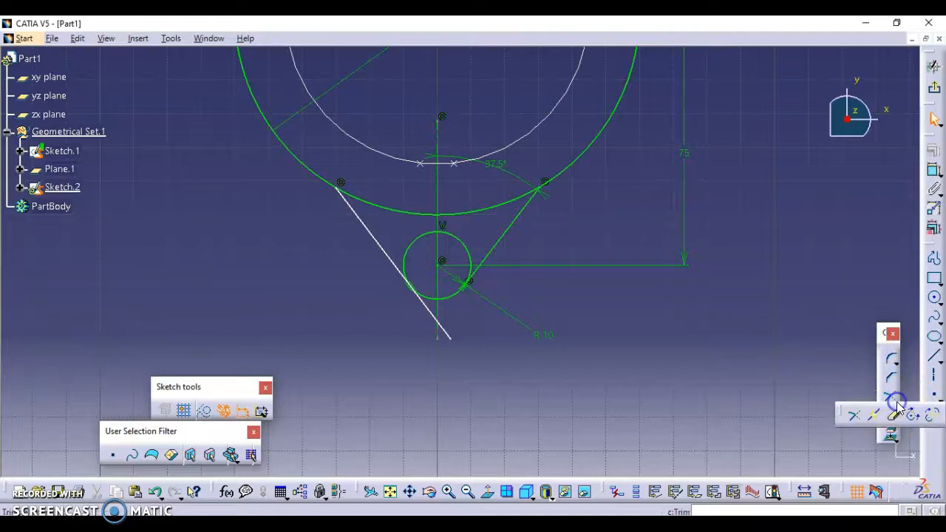
{"action": "left_click", "coordinate": [892, 416]}
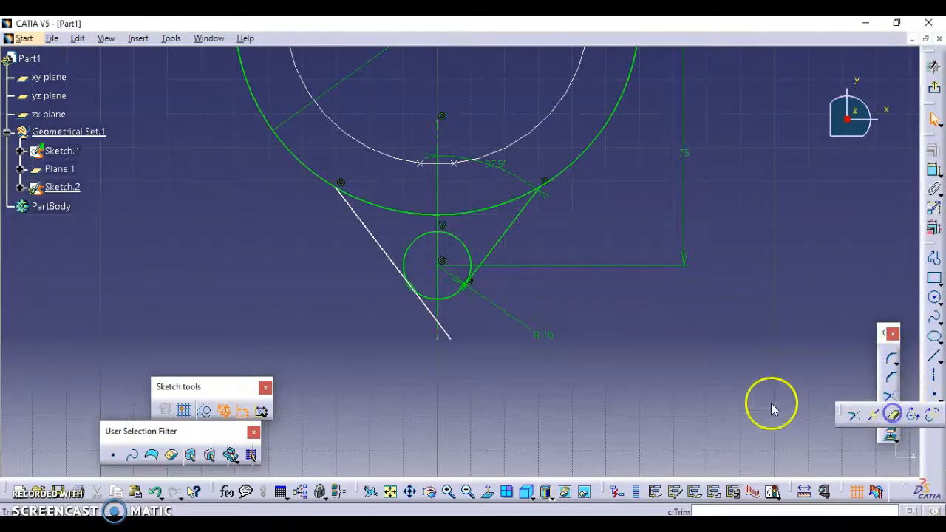
{"action": "left_click", "coordinate": [423, 307]}
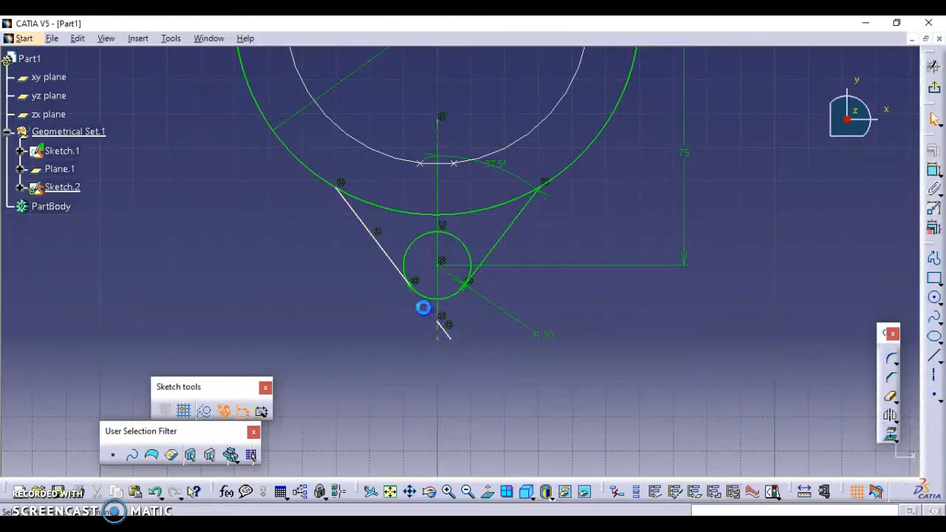
{"action": "left_click", "coordinate": [891, 399]}
{"action": "left_click", "coordinate": [447, 332]}
{"action": "left_click", "coordinate": [810, 353]}
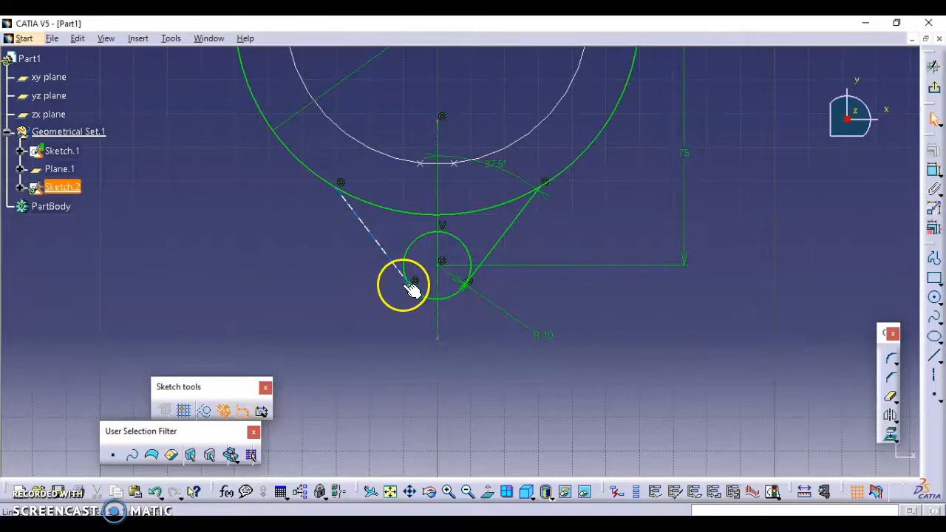
Step: Constrain the angle between the left slanted line and the vertical axis line to 37.5°
{"action": "left_click", "coordinate": [379, 238]}
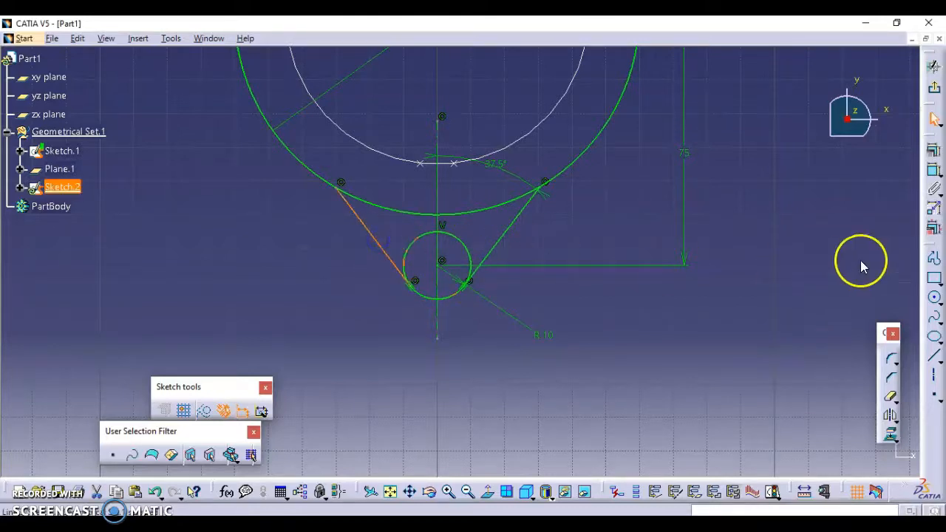
{"action": "left_click", "coordinate": [934, 169]}
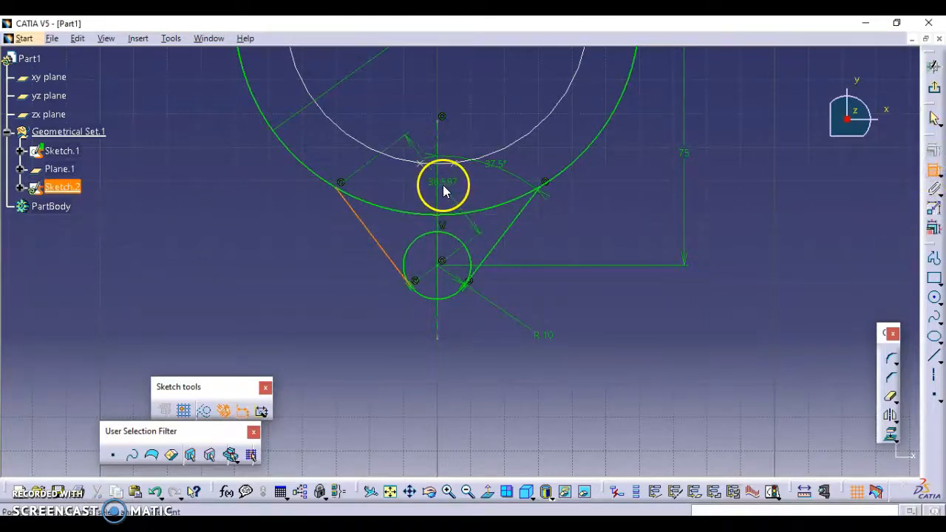
{"action": "left_click", "coordinate": [440, 179]}
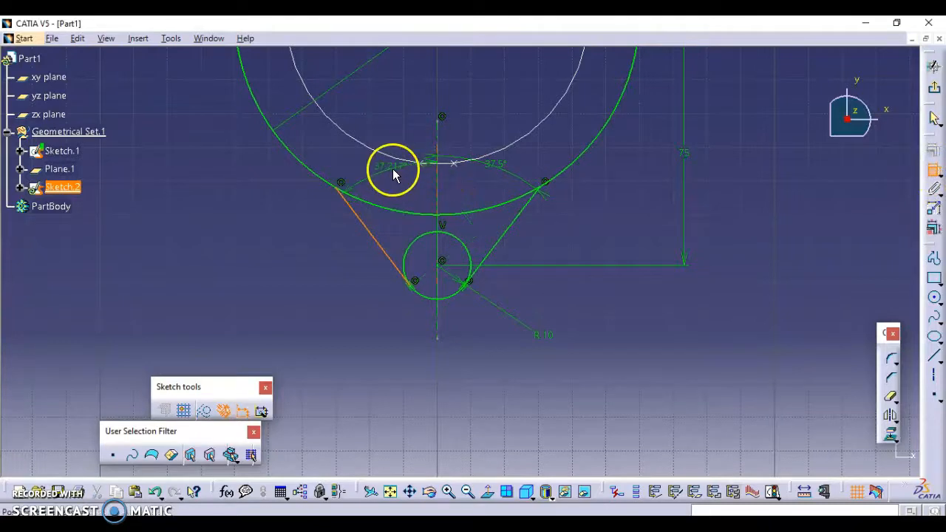
{"action": "left_click", "coordinate": [374, 165]}
{"action": "double_click", "coordinate": [375, 164]}
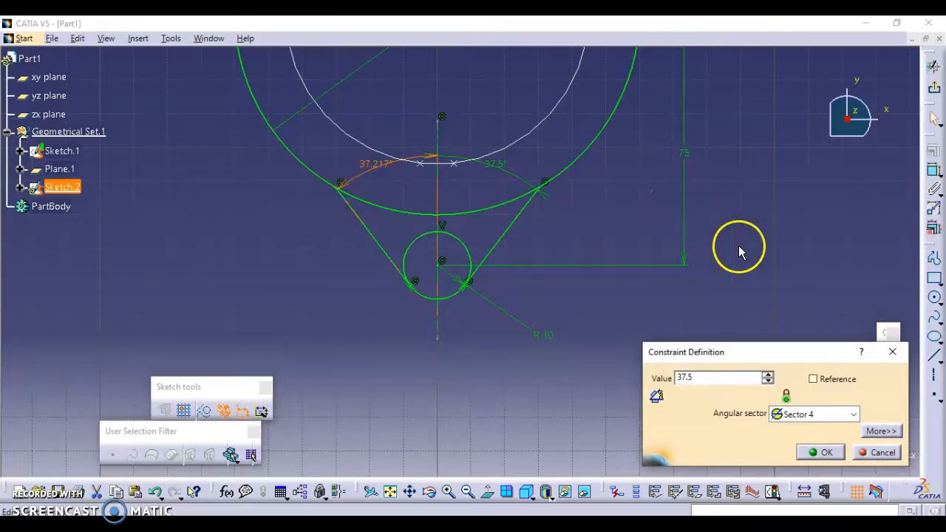
{"action": "left_click", "coordinate": [827, 453]}
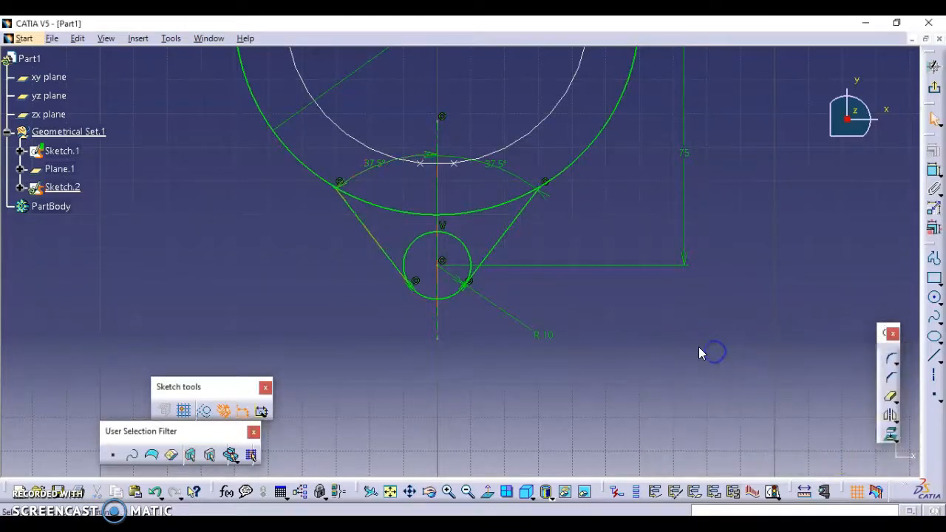
Step: Use Quick Trim to remove the small circle's upper arc and the large circle's arc between the two slanted lines
{"action": "left_click", "coordinate": [891, 395]}
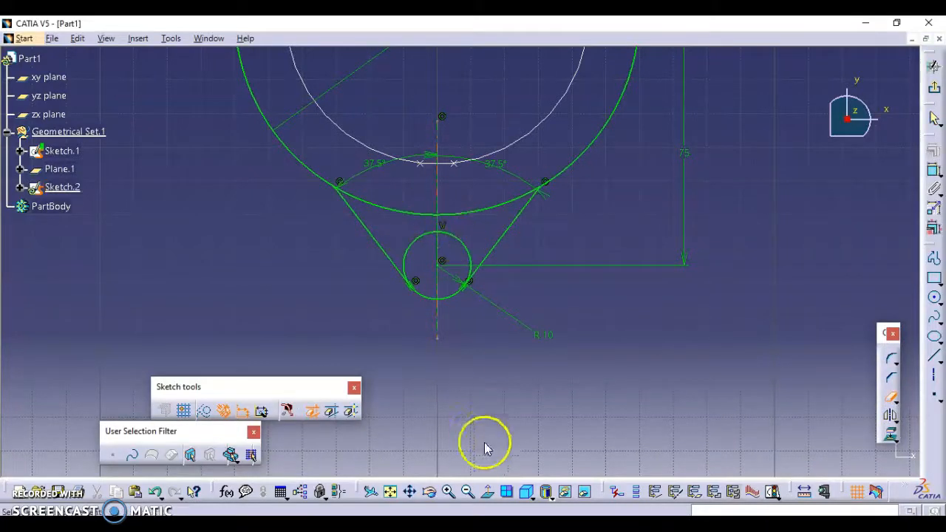
{"action": "left_click", "coordinate": [455, 235]}
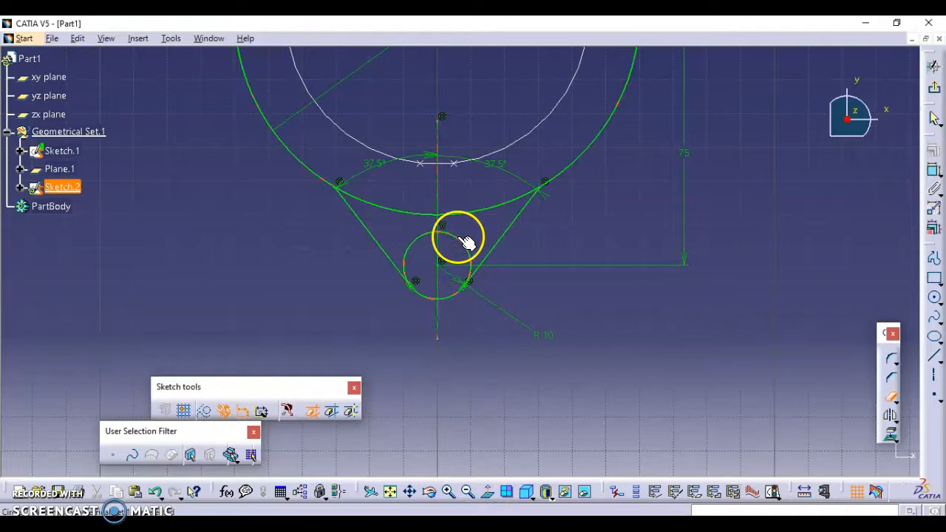
{"action": "left_click", "coordinate": [419, 241]}
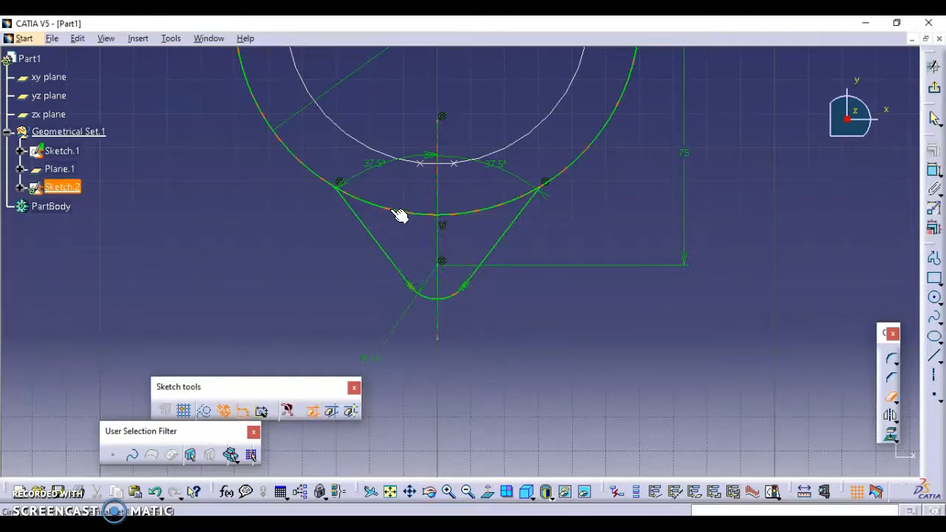
{"action": "left_click", "coordinate": [464, 212]}
{"action": "mouse_move", "coordinate": [619, 261]}
{"action": "middle_mouse_down"}
{"action": "mouse_move", "coordinate": [595, 270]}
{"action": "mouse_move", "coordinate": [575, 331]}
{"action": "middle_mouse_up"}
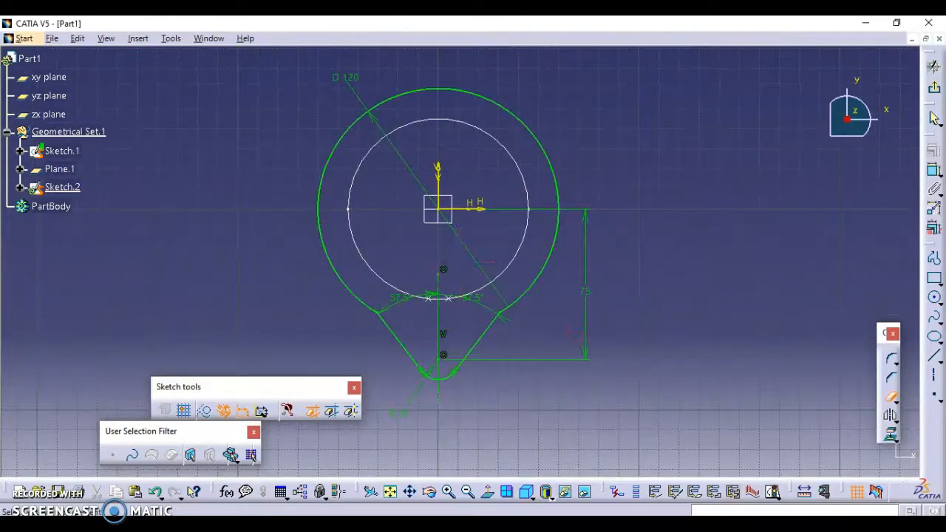
{"action": "left_click", "coordinate": [857, 391]}
{"action": "left_click", "coordinate": [886, 397]}
Step: Switch to the workshop PDF and compare the finished sketch with the dimensions in Figure 9-47
{"action": "key", "text": "alt+Tab"}
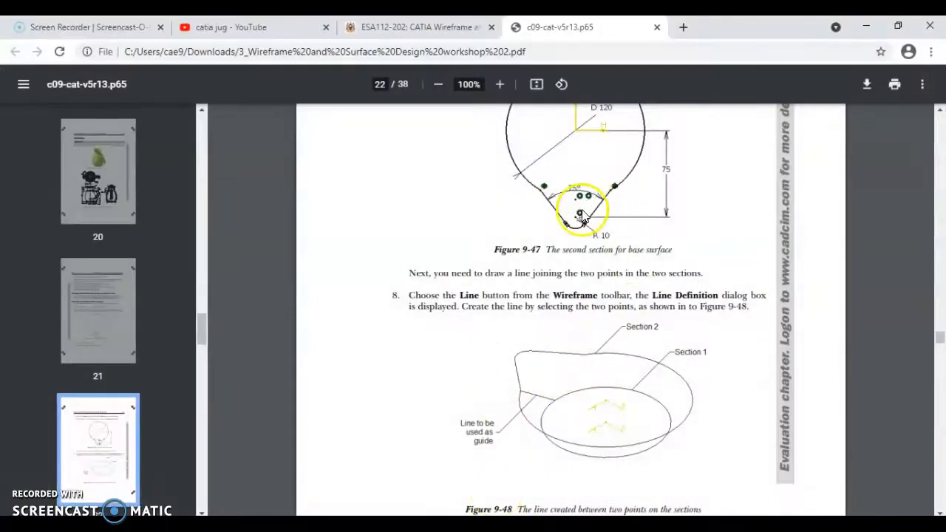
{"action": "scroll", "coordinate": [582, 216], "scroll_direction": "down", "scroll_amount": 1}
{"action": "scroll", "coordinate": [582, 215], "scroll_direction": "up", "scroll_amount": 4}
{"action": "scroll", "coordinate": [582, 217], "scroll_direction": "down", "scroll_amount": 2}
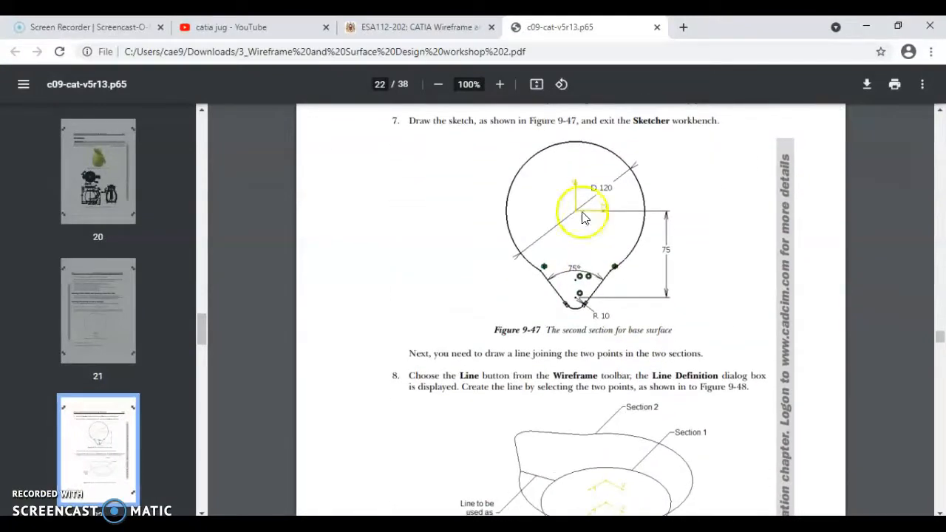
{"action": "scroll", "coordinate": [619, 314], "scroll_direction": "down", "scroll_amount": 1}
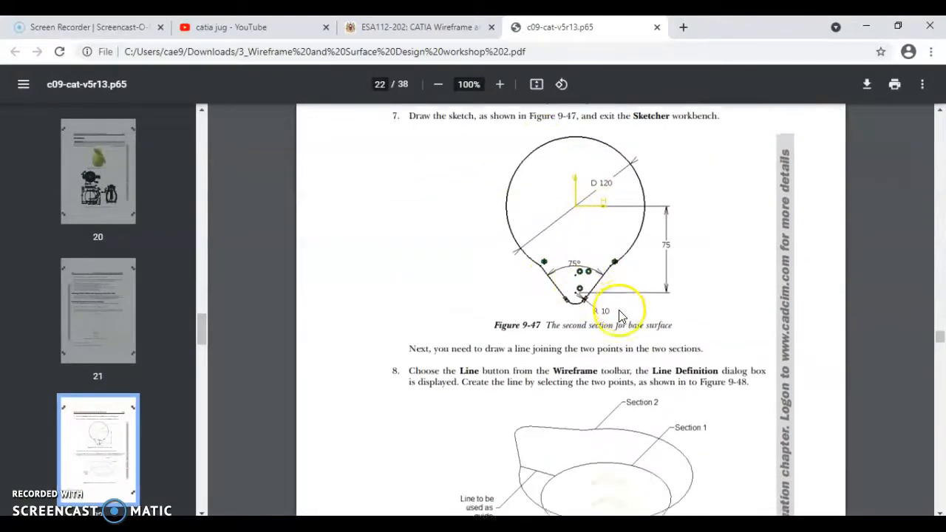
{"action": "scroll", "coordinate": [619, 314], "scroll_direction": "down", "scroll_amount": 1}
{"action": "key", "text": "alt+Tab"}
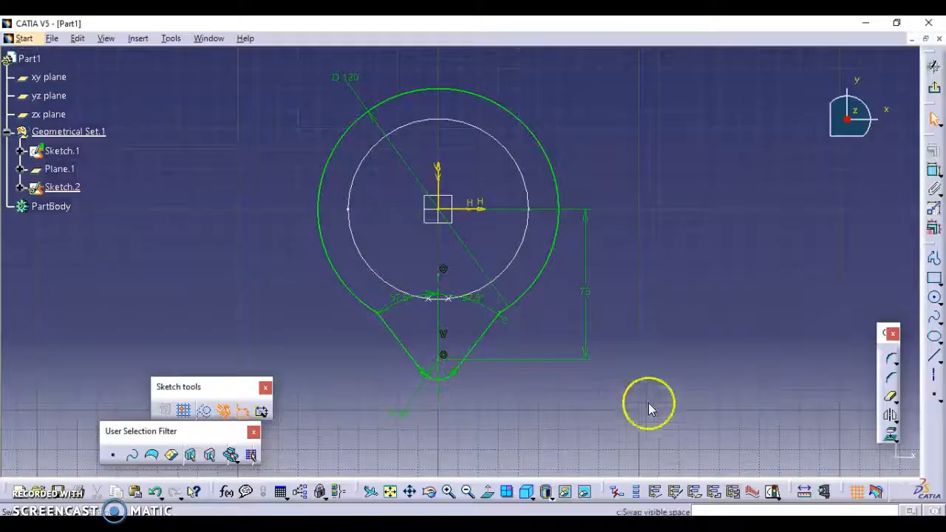
Step: Run Sketch Analysis and check whether the section profile is closed
{"action": "left_click", "coordinate": [788, 496]}
{"action": "left_click", "coordinate": [640, 136]}
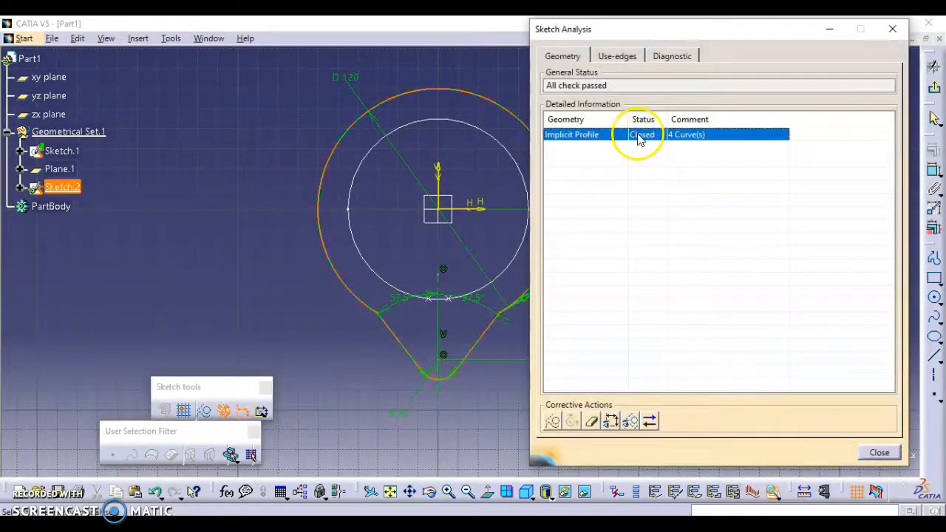
{"action": "middle_click_drag", "start_coordinate": [433, 296], "coordinate": [350, 274]}
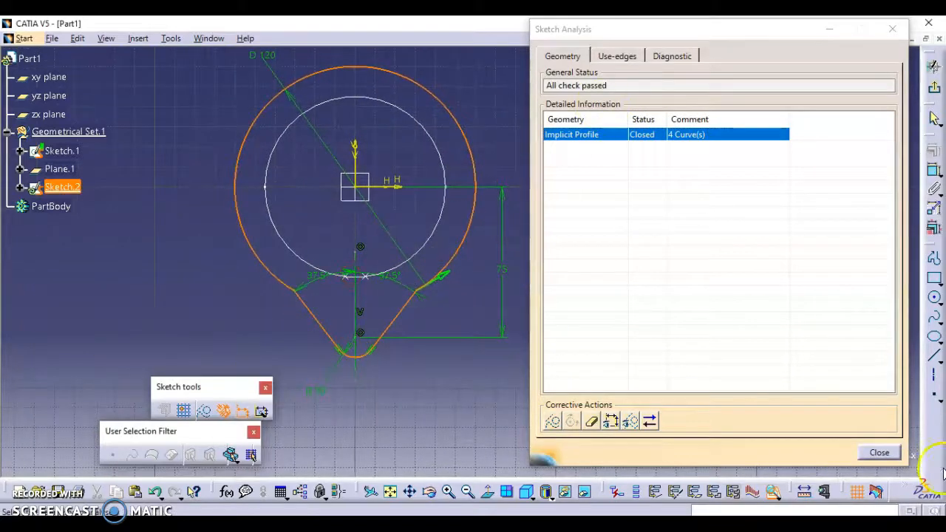
{"action": "left_click", "coordinate": [895, 454]}
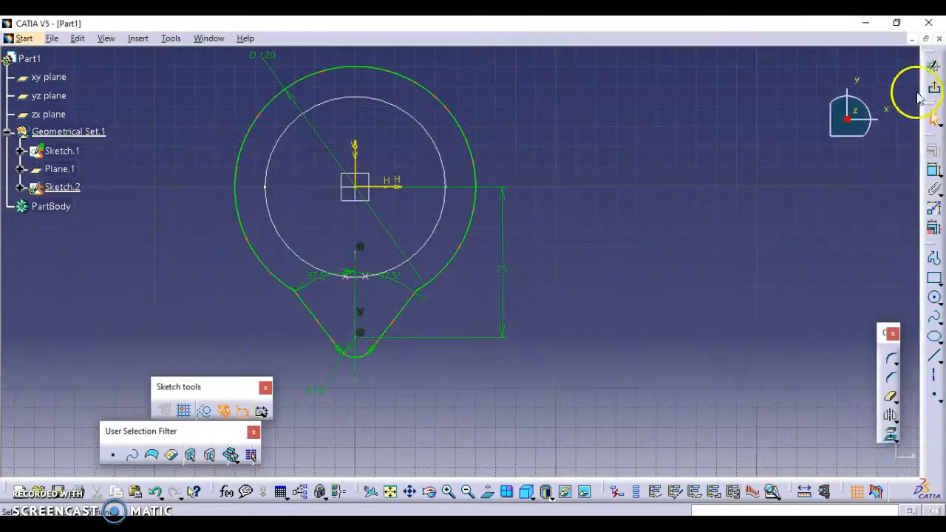
{"action": "middle_click_drag", "start_coordinate": [687, 210], "coordinate": [709, 253]}
Step: Read step 8 and Figure 9-48 in the workshop PDF, and preview the Creating the Base Surface section
{"action": "key", "text": "alt+Tab"}
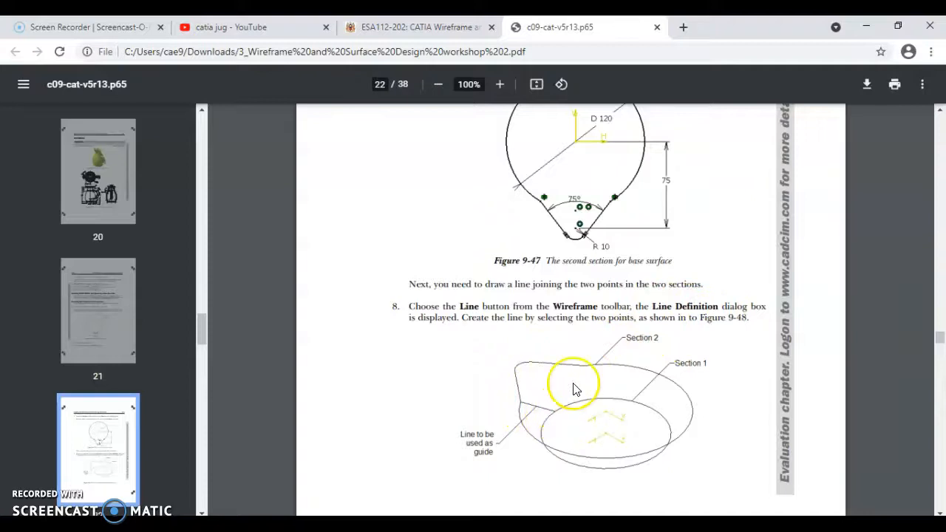
{"action": "scroll", "coordinate": [569, 442], "scroll_direction": "down", "scroll_amount": 3}
{"action": "scroll", "coordinate": [635, 414], "scroll_direction": "down", "scroll_amount": 5}
{"action": "scroll", "coordinate": [637, 386], "scroll_direction": "down", "scroll_amount": 2}
{"action": "scroll", "coordinate": [633, 390], "scroll_direction": "up", "scroll_amount": 4}
{"action": "scroll", "coordinate": [630, 388], "scroll_direction": "down", "scroll_amount": 7}
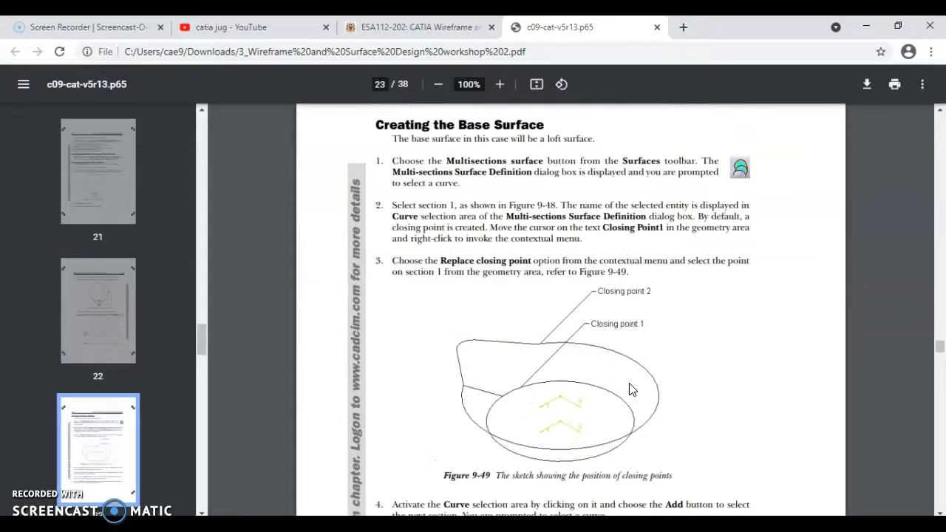
{"action": "scroll", "coordinate": [632, 389], "scroll_direction": "up", "scroll_amount": 7}
{"action": "key", "text": "alt+Tab"}
Step: Exit the sketch and create a Point-Point guide line from Sketch.2's corner between slanted line and large arc to the nearest point on Sketch.1
{"action": "left_click", "coordinate": [933, 88]}
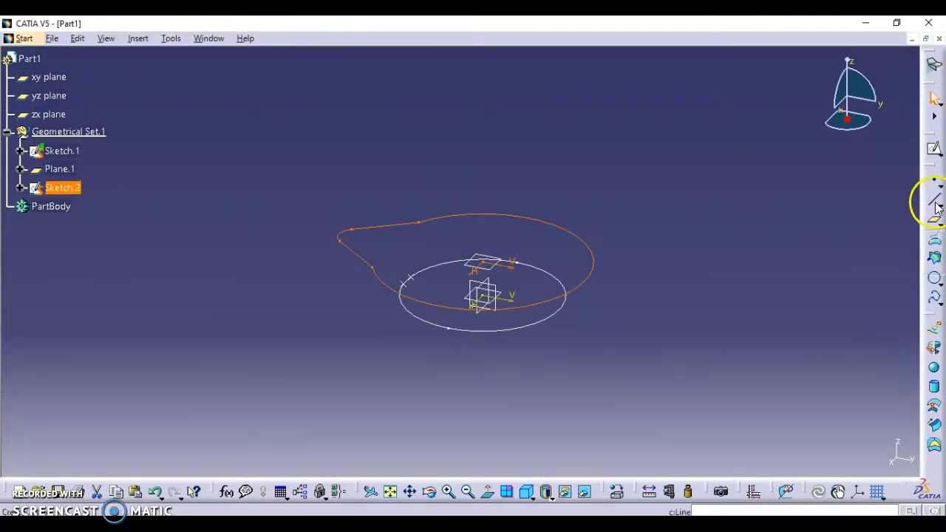
{"action": "left_click", "coordinate": [857, 236]}
{"action": "left_click", "coordinate": [933, 199]}
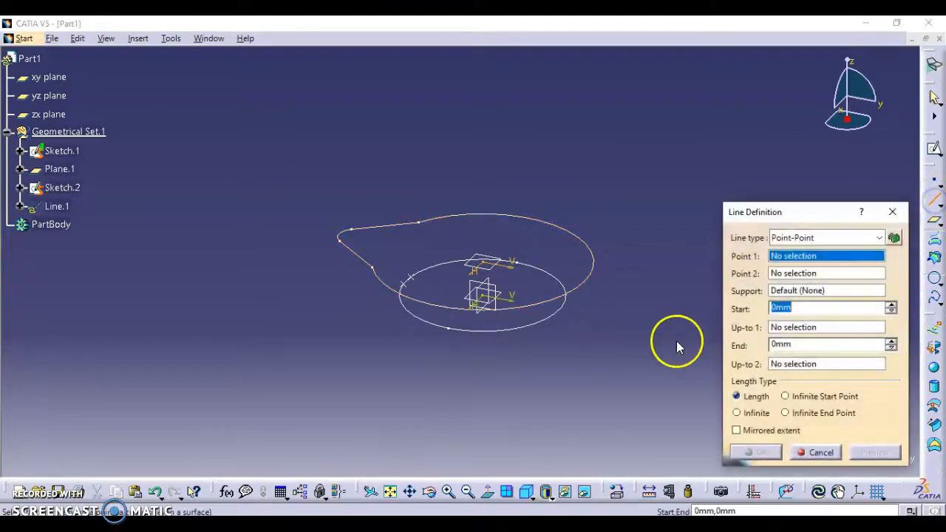
{"action": "mouse_move", "coordinate": [441, 405]}
{"action": "middle_mouse_down", "text": "ctrl"}
{"action": "mouse_move", "coordinate": [438, 297]}
{"action": "mouse_move", "coordinate": [554, 257]}
{"action": "middle_mouse_up", "text": "ctrl"}
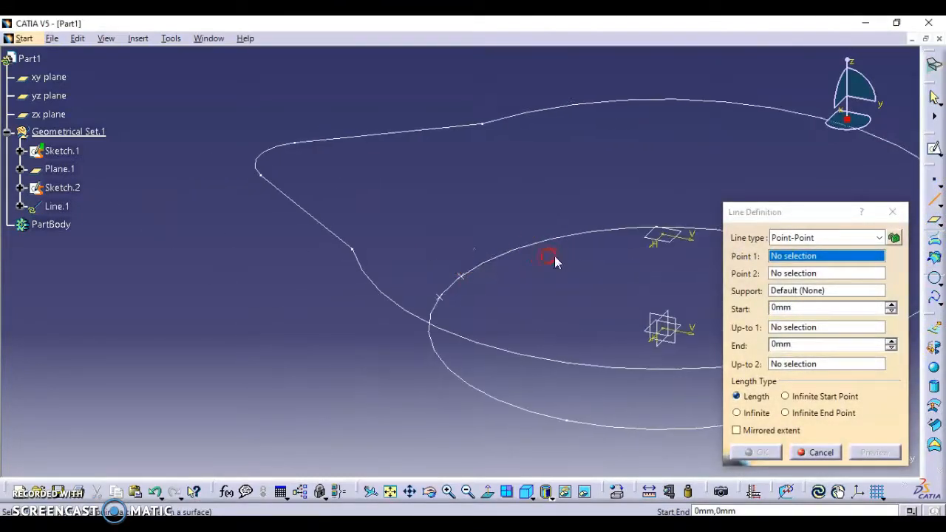
{"action": "left_click", "coordinate": [353, 246]}
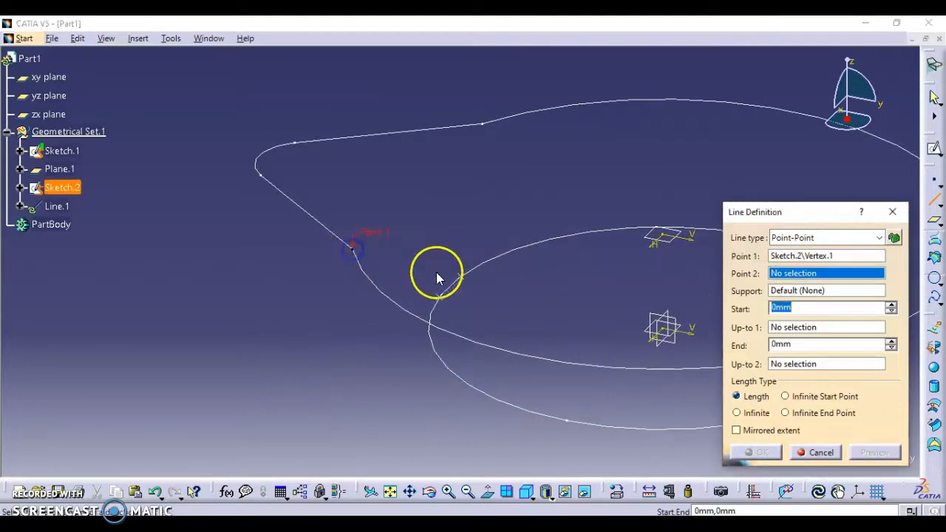
{"action": "left_click", "coordinate": [439, 296]}
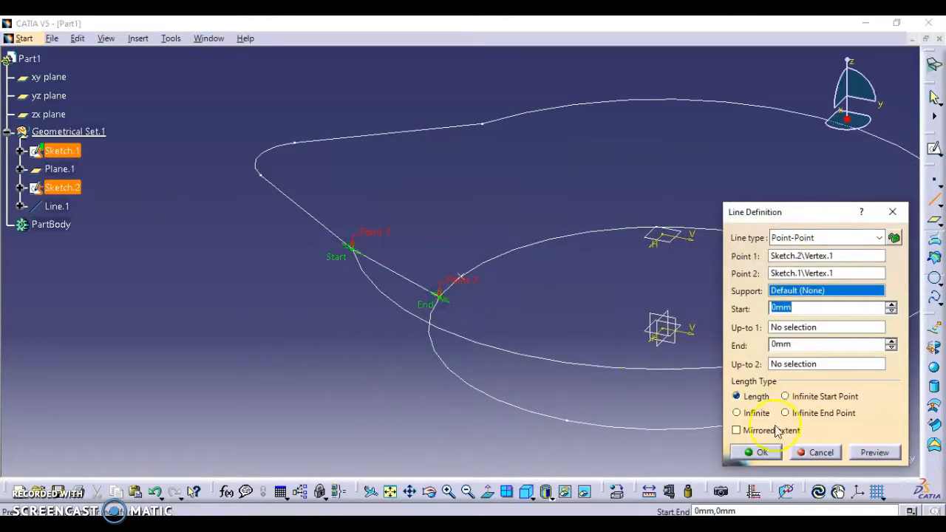
{"action": "left_click", "coordinate": [755, 452]}
{"action": "mouse_move", "coordinate": [665, 433]}
{"action": "middle_mouse_down"}
{"action": "mouse_move", "coordinate": [391, 377]}
{"action": "mouse_move", "coordinate": [458, 312]}
{"action": "mouse_move", "coordinate": [435, 333]}
{"action": "mouse_move", "coordinate": [407, 337]}
{"action": "mouse_move", "coordinate": [520, 400]}
{"action": "middle_mouse_up"}
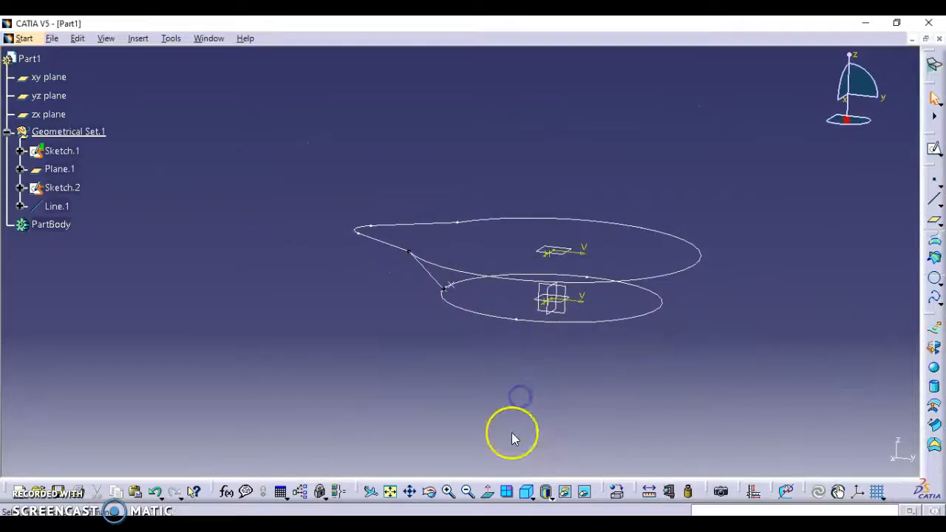
{"action": "left_click", "coordinate": [526, 492]}
{"action": "left_click", "coordinate": [390, 494]}
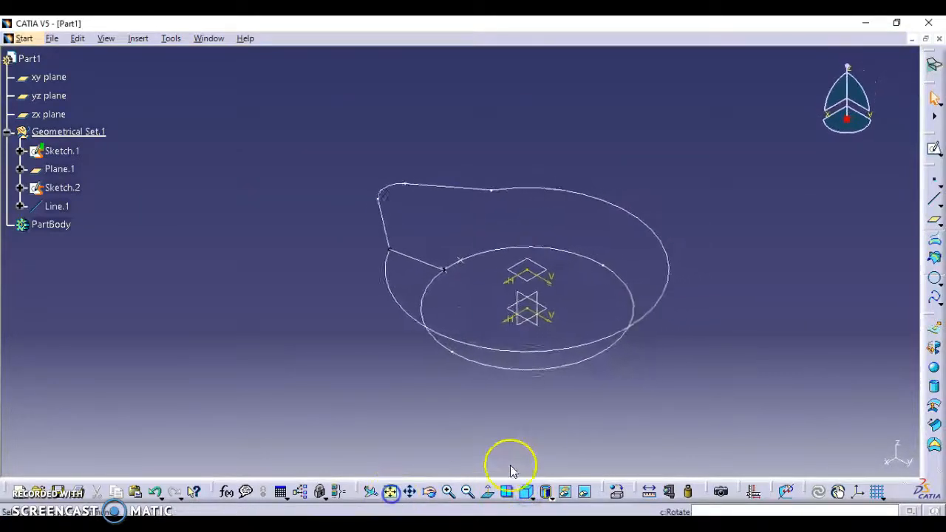
Step: Compare the guide line with Figure 9-48 in the workshop PDF and read the Multi-sections surface instructions for the base surface
{"action": "key", "text": "alt+Tab"}
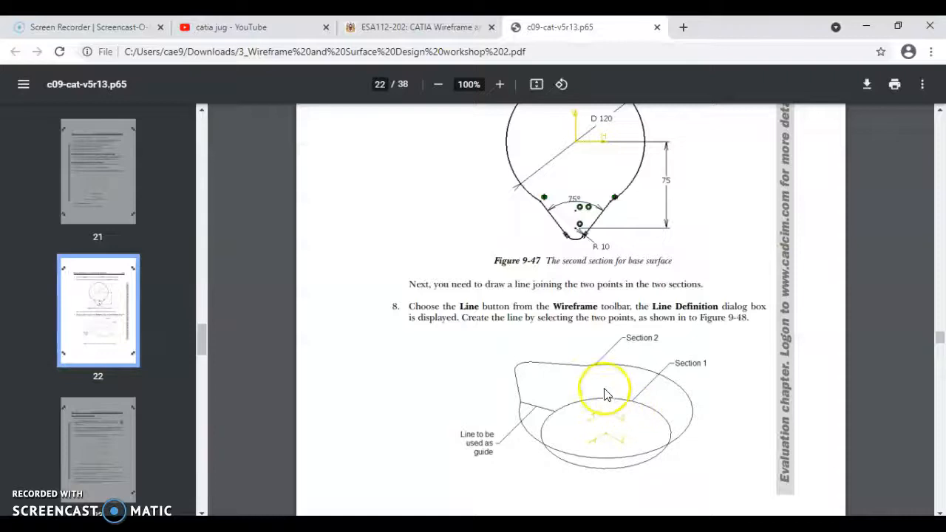
{"action": "scroll", "coordinate": [598, 392], "scroll_direction": "down", "scroll_amount": 2}
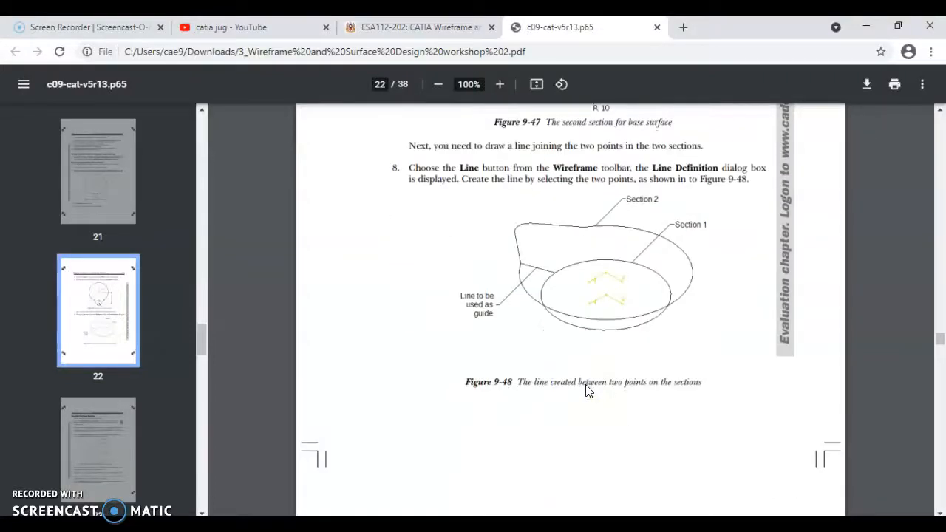
{"action": "scroll", "coordinate": [587, 392], "scroll_direction": "down", "scroll_amount": 6}
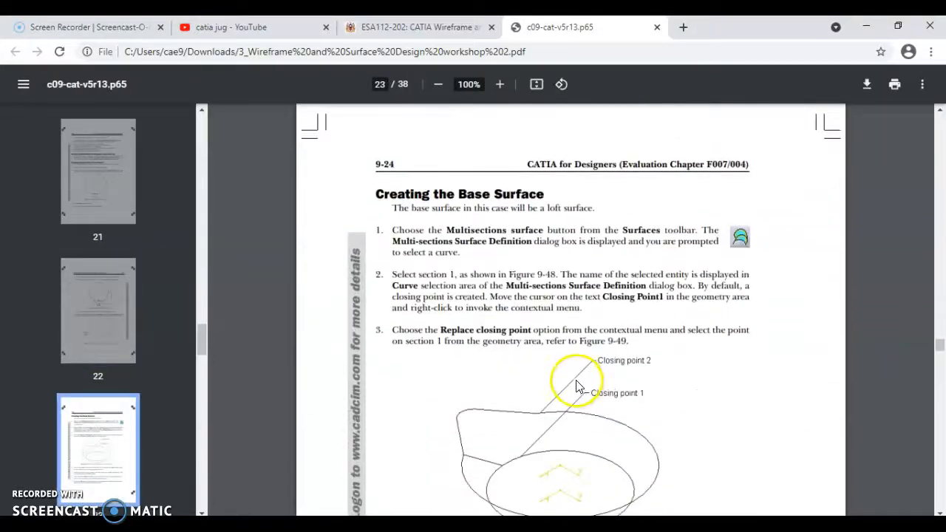
{"action": "scroll", "coordinate": [571, 384], "scroll_direction": "down", "scroll_amount": 1}
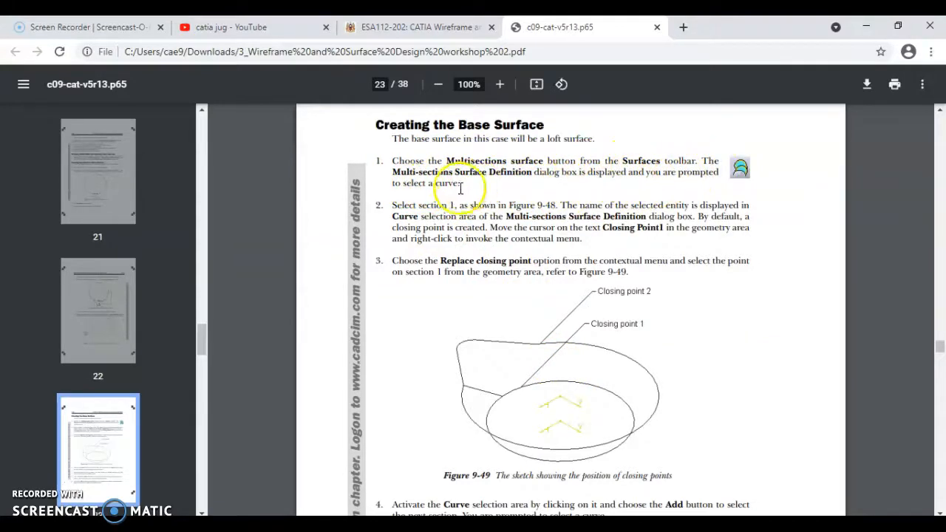
{"action": "key", "text": "alt+Tab"}
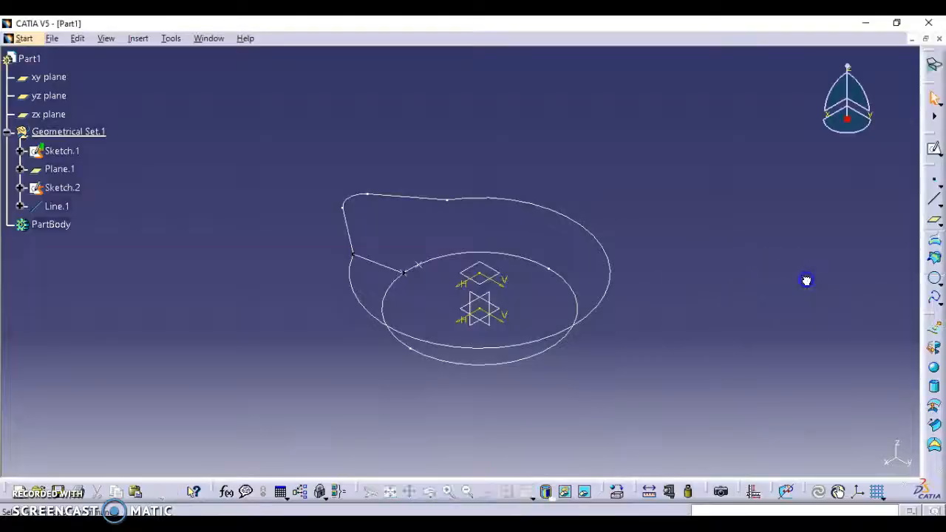
Step: Start a Multi-sections surface, check Figure 9-48 in the workshop PDF, and pick the Sketch.1 circle as the first section
{"action": "left_click_drag", "start_coordinate": [934, 466], "coordinate": [896, 352]}
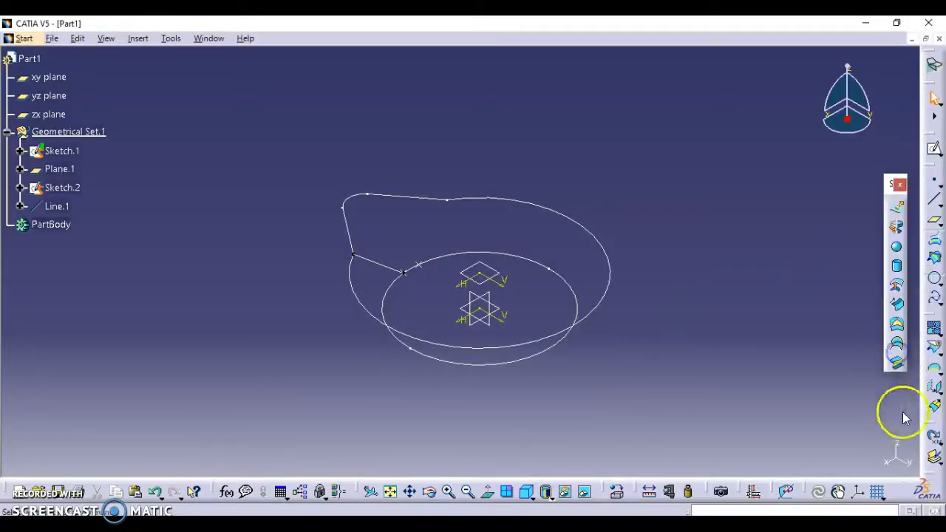
{"action": "left_click", "coordinate": [896, 343]}
{"action": "middle_click_drag", "start_coordinate": [590, 207], "coordinate": [540, 194]}
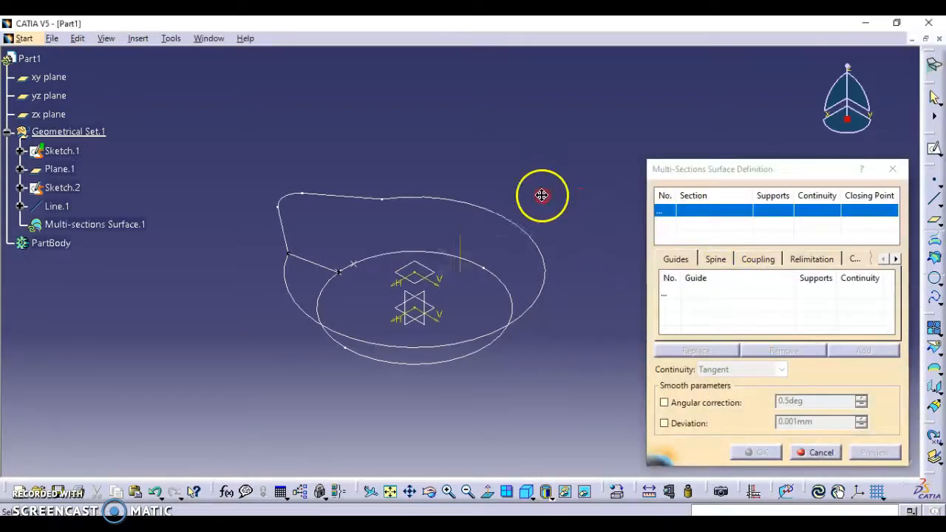
{"action": "left_click_drag", "start_coordinate": [685, 172], "coordinate": [641, 126]}
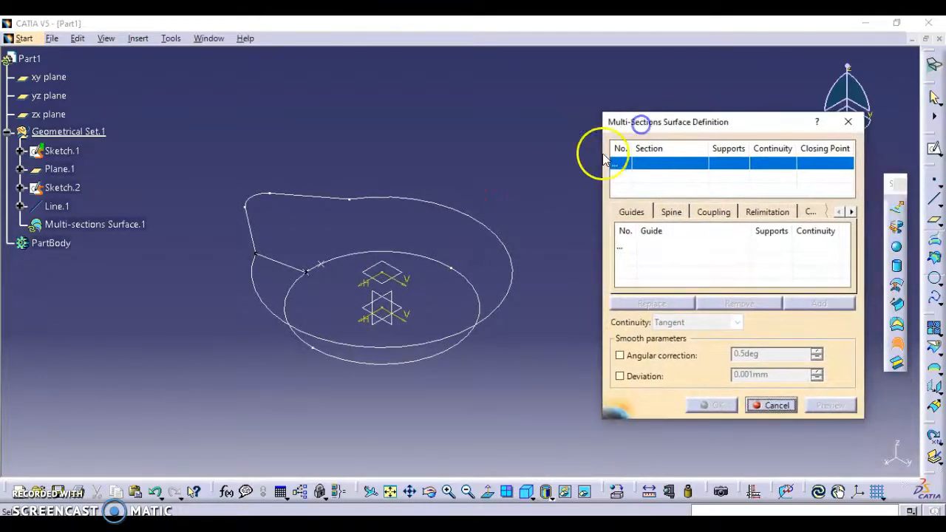
{"action": "key", "text": "alt+Tab"}
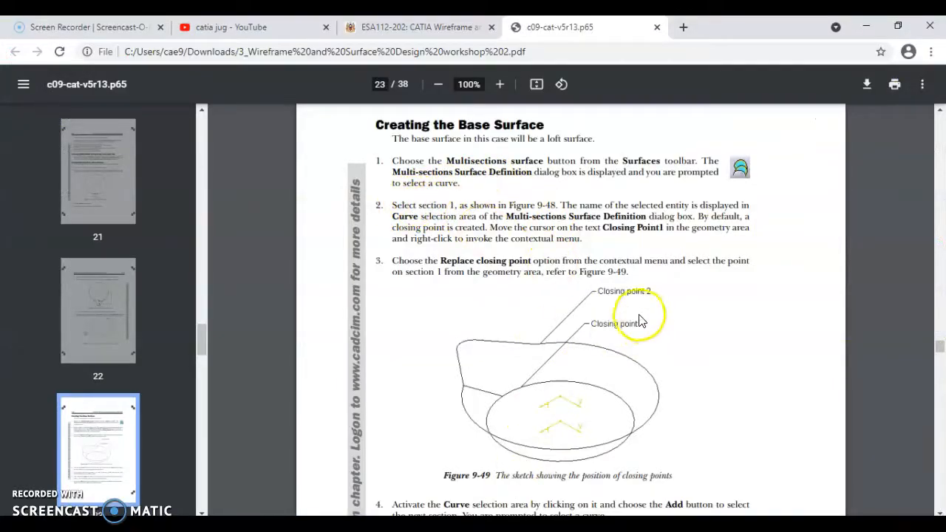
{"action": "scroll", "coordinate": [709, 373], "scroll_direction": "up", "scroll_amount": 7}
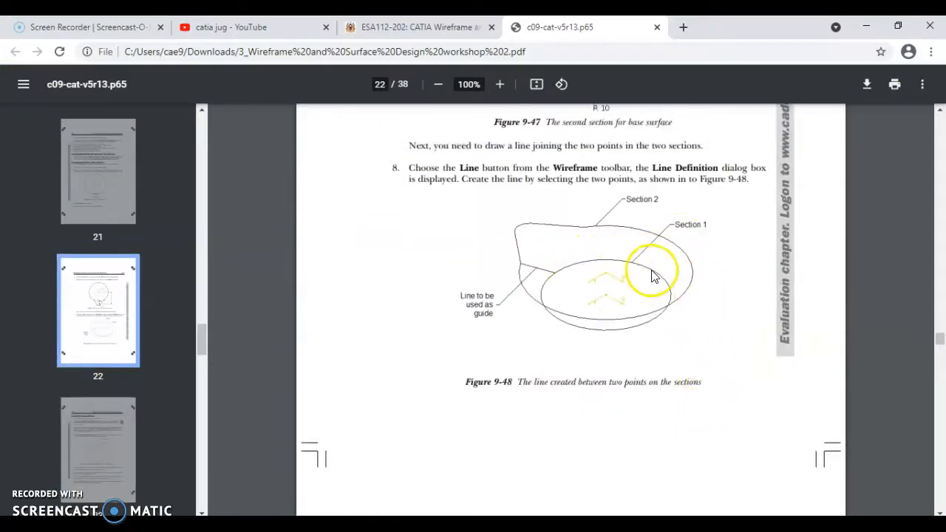
{"action": "scroll", "coordinate": [653, 405], "scroll_direction": "down", "scroll_amount": 5}
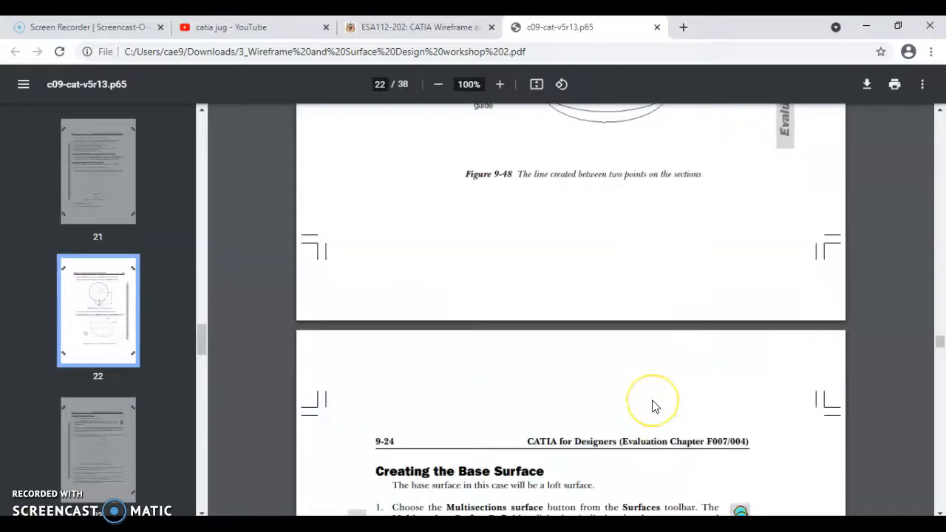
{"action": "scroll", "coordinate": [652, 405], "scroll_direction": "down", "scroll_amount": 2}
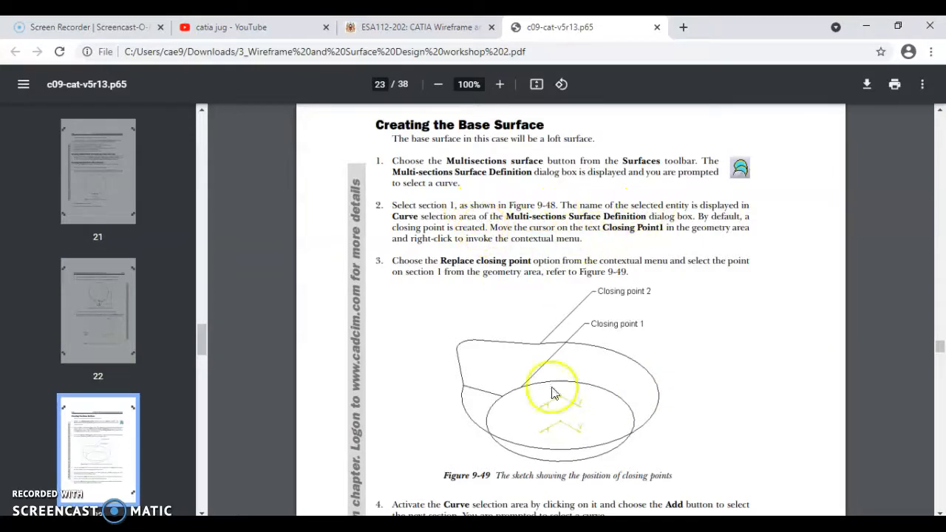
{"action": "key", "text": "alt+Tab"}
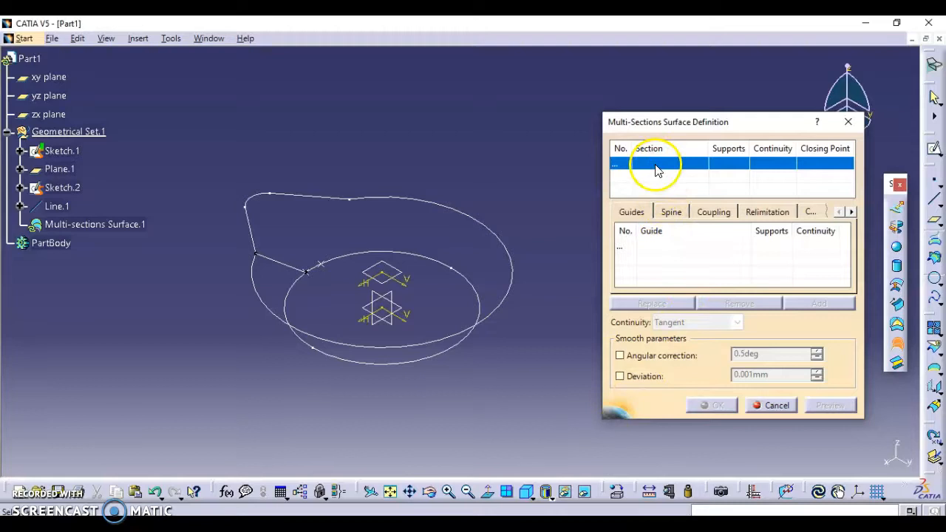
{"action": "left_click", "coordinate": [433, 260]}
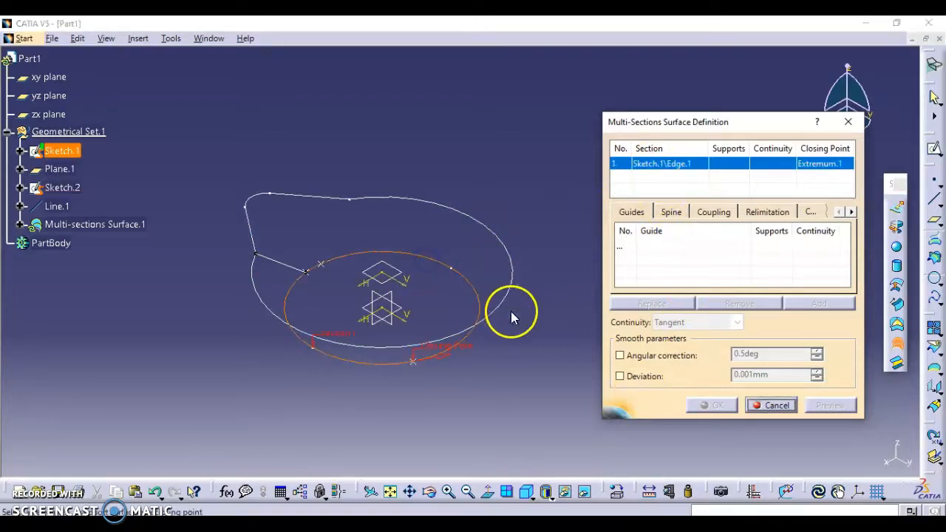
Step: Following step 3 in the workshop PDF, replace section 1's closing point with the Sketch.1 vertex just beside the guide line's end
{"action": "key", "text": "alt+Tab"}
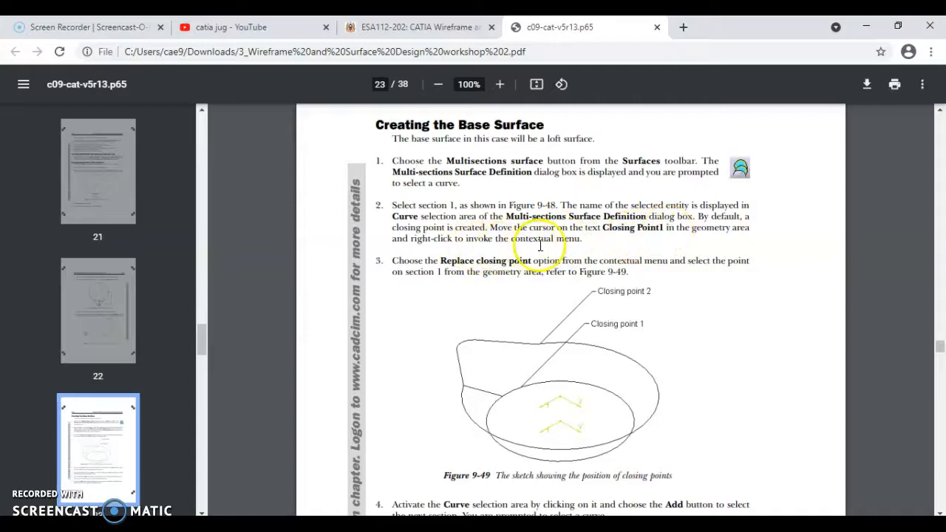
{"action": "scroll", "coordinate": [528, 314], "scroll_direction": "down", "scroll_amount": 1}
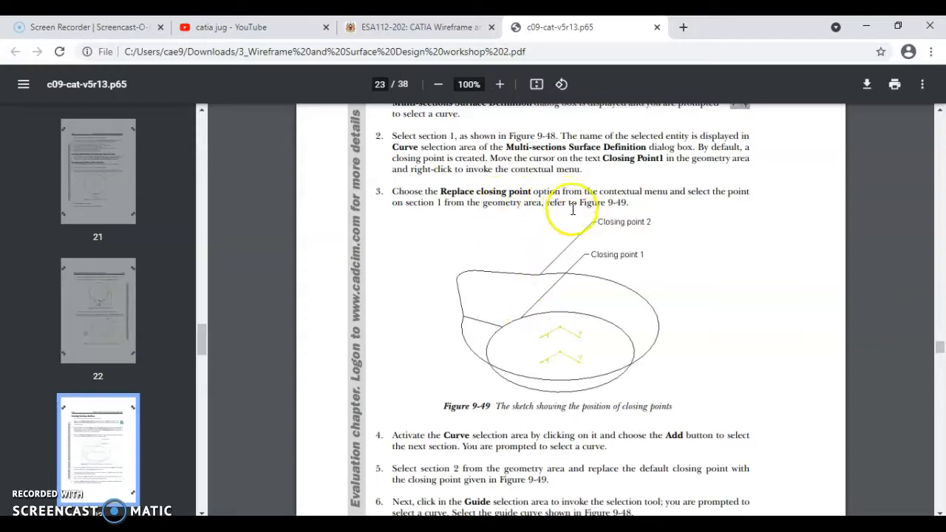
{"action": "key", "text": "alt+Tab"}
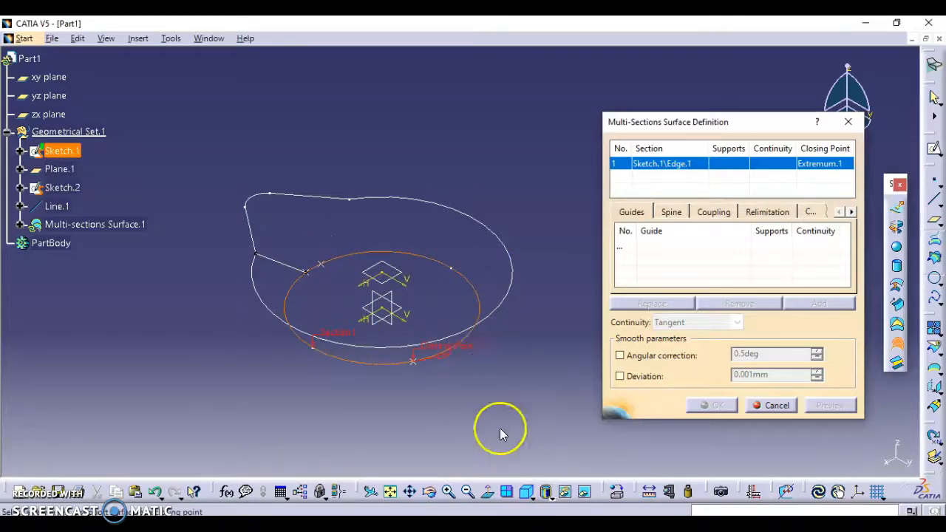
{"action": "right_click", "coordinate": [479, 350]}
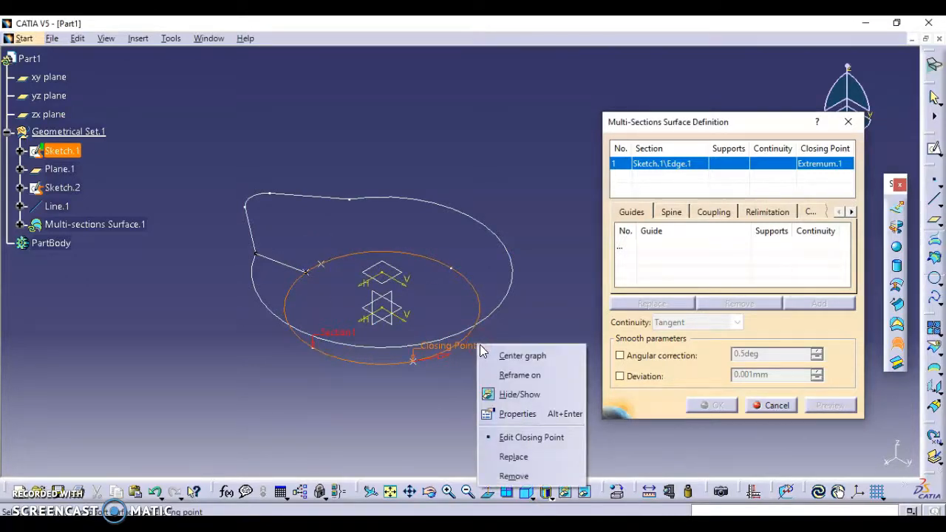
{"action": "left_click", "coordinate": [511, 460]}
{"action": "left_click", "coordinate": [322, 265]}
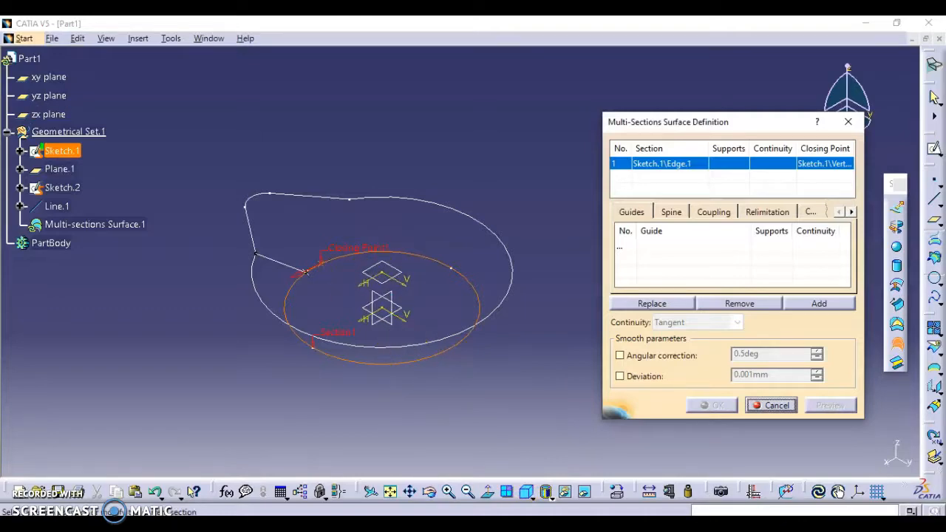
Step: Read steps 4 to 7 in the workshop PDF and add Sketch.2 as the second section of the multi-sections surface
{"action": "key", "text": "alt+Tab"}
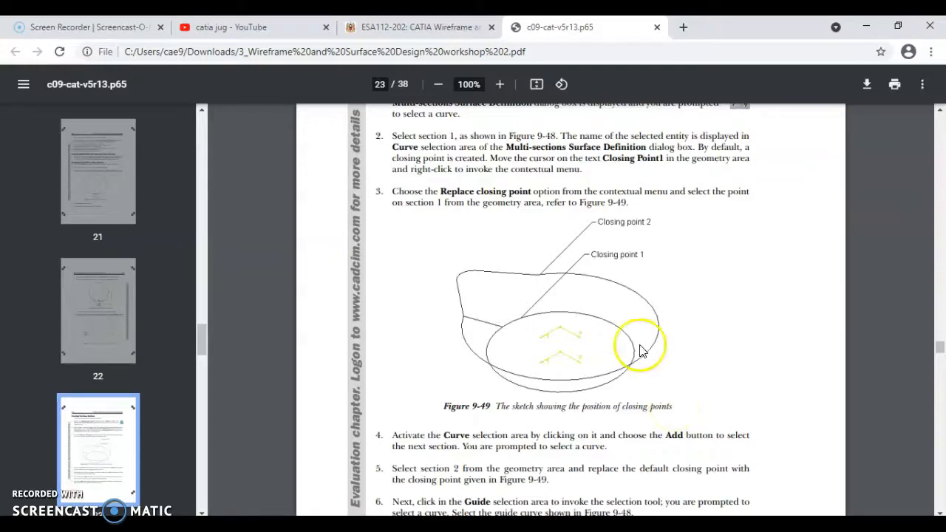
{"action": "scroll", "coordinate": [517, 236], "scroll_direction": "down", "scroll_amount": 2}
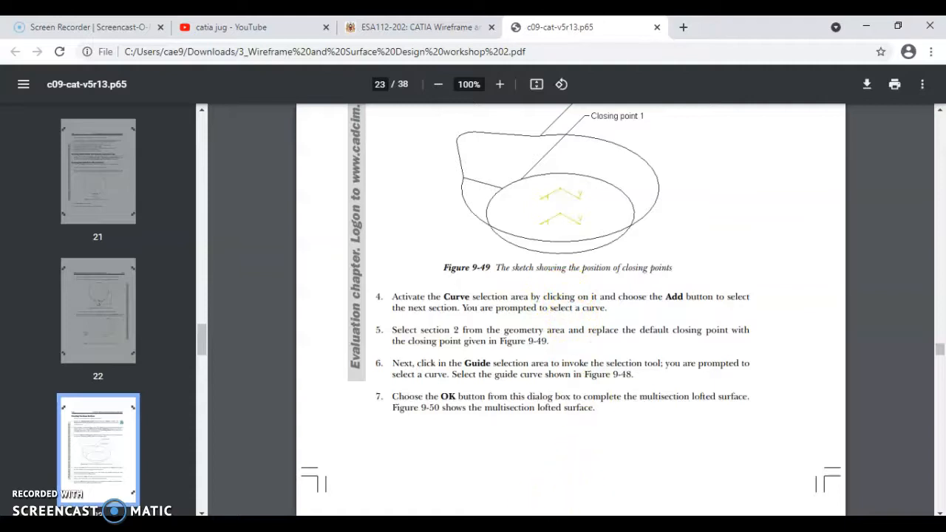
{"action": "key", "text": "alt+Tab"}
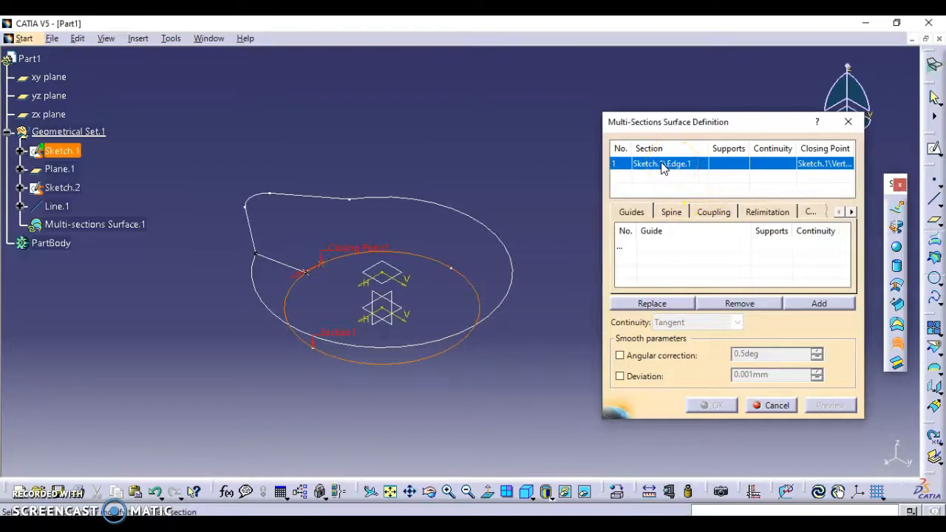
{"action": "left_click", "coordinate": [851, 212]}
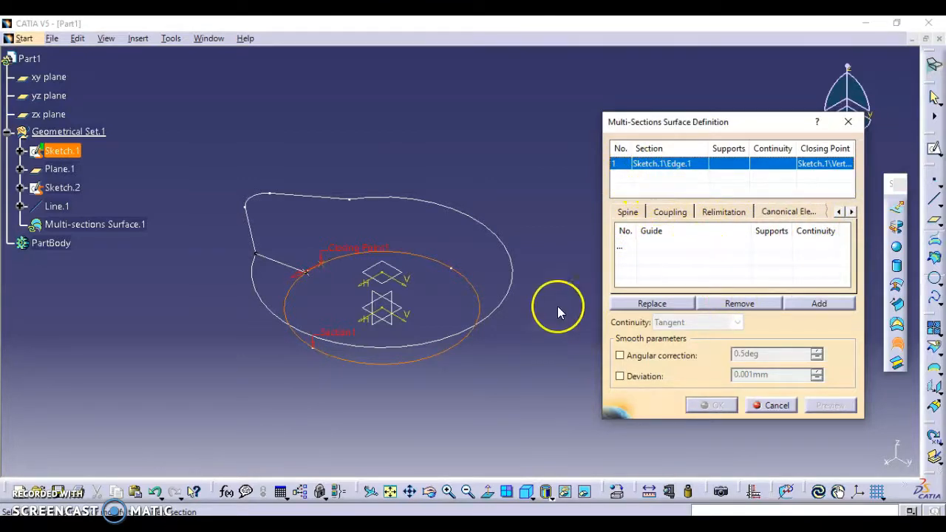
{"action": "left_click", "coordinate": [817, 306]}
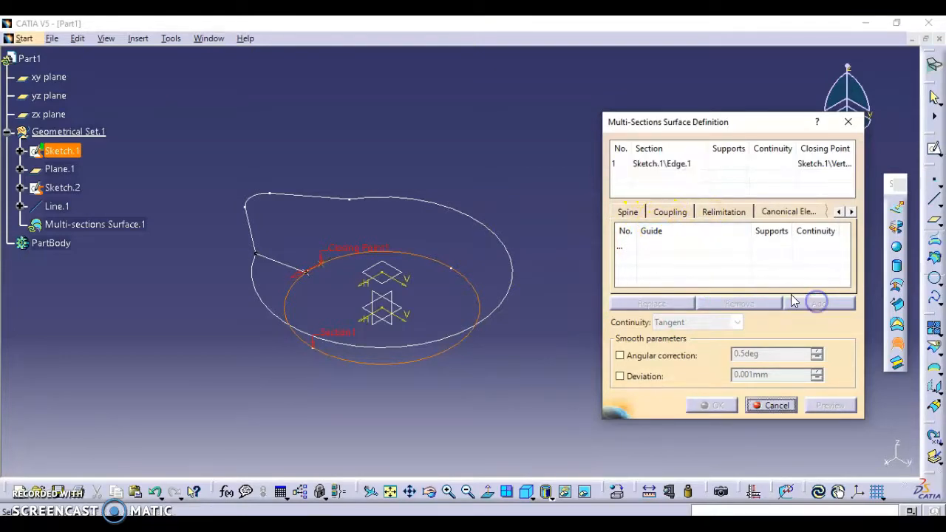
{"action": "left_click", "coordinate": [478, 222]}
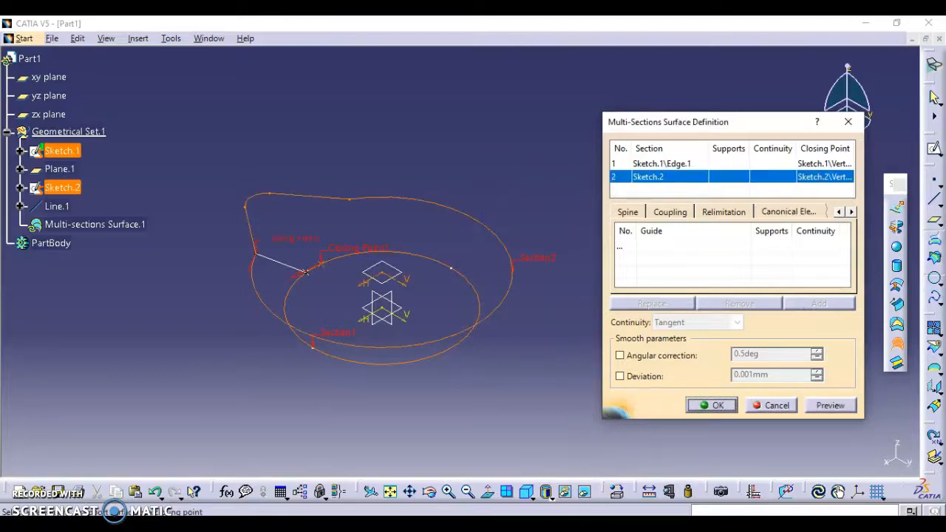
Step: Following Figure 9-49, replace section 2's closing point with the Sketch.2 vertex where the upper straight line meets the large arc
{"action": "key", "text": "alt+Tab"}
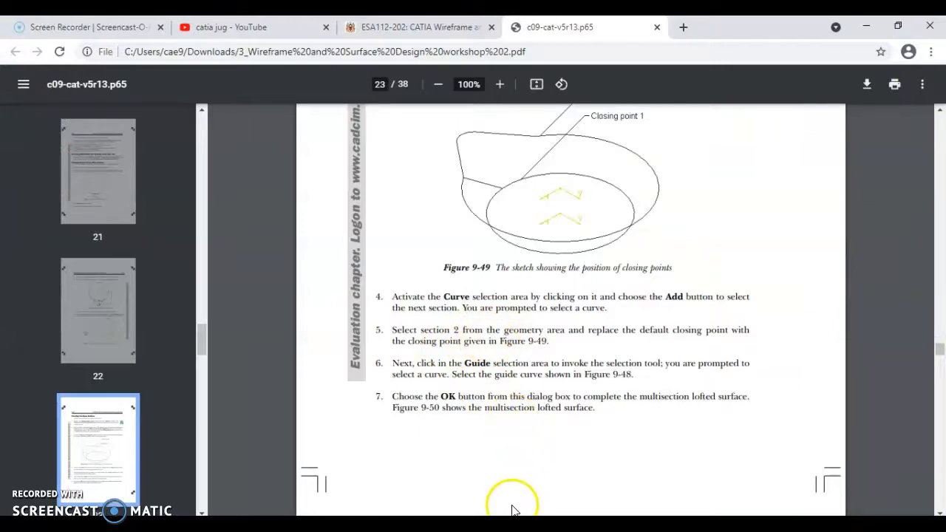
{"action": "key", "text": "alt+Tab"}
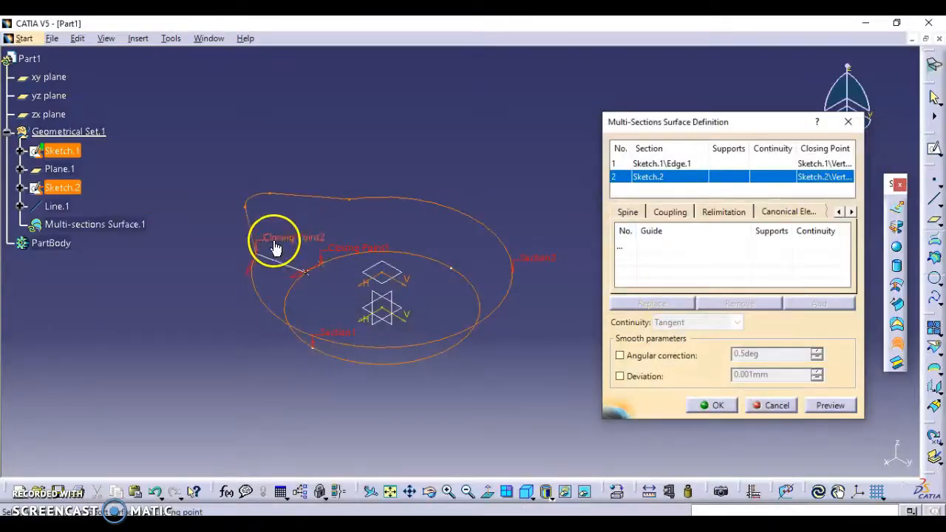
{"action": "key", "text": "alt+Tab"}
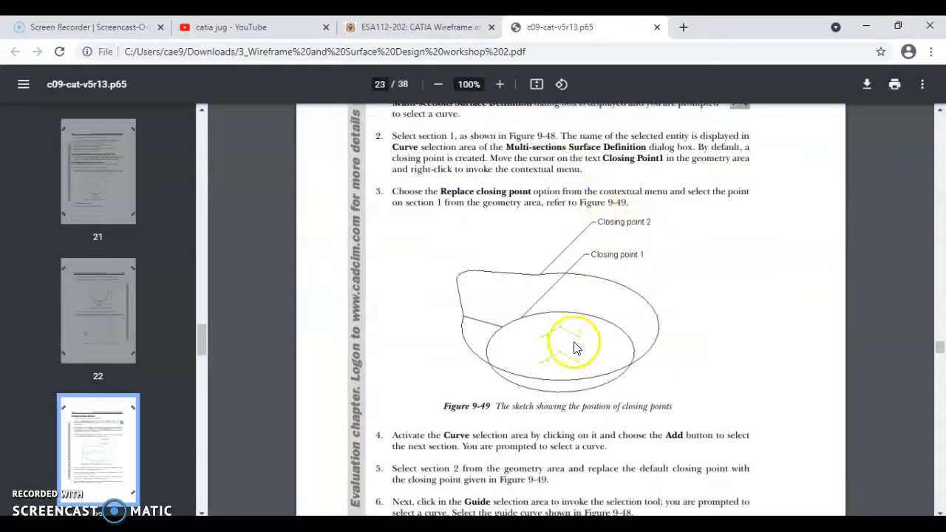
{"action": "key", "text": "alt+Tab"}
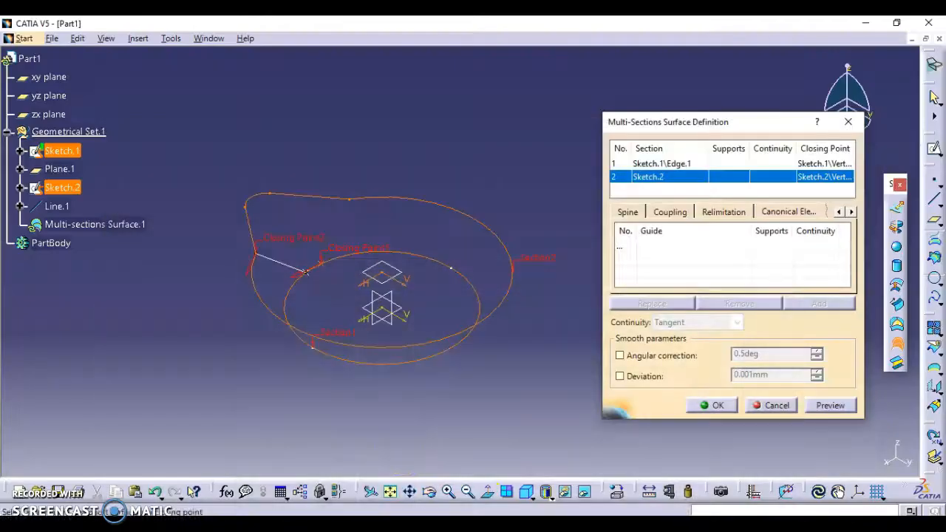
{"action": "right_click", "coordinate": [290, 239]}
{"action": "left_click", "coordinate": [312, 325]}
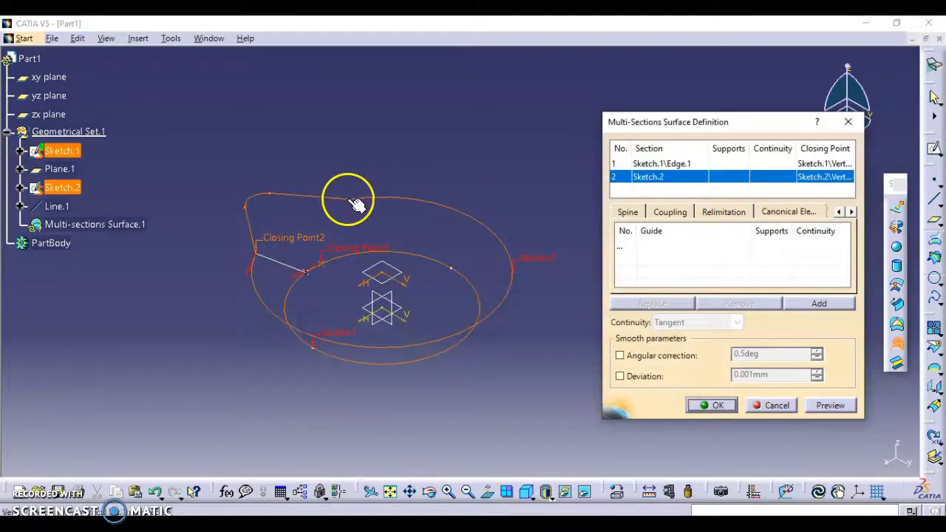
{"action": "left_click", "coordinate": [356, 204]}
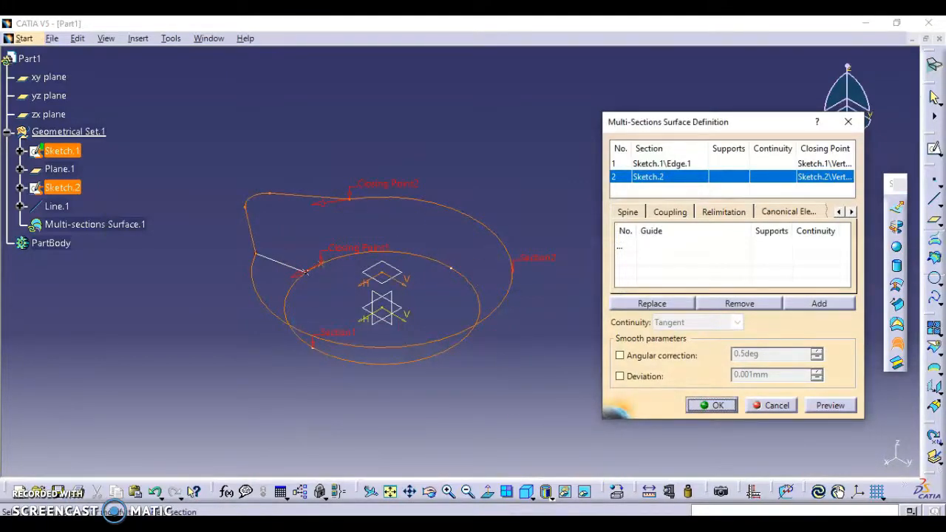
Step: Check the guide instruction and Figure 9-50 in the workshop PDF, and set Line.1 as the surface's guide
{"action": "key", "text": "alt+Tab"}
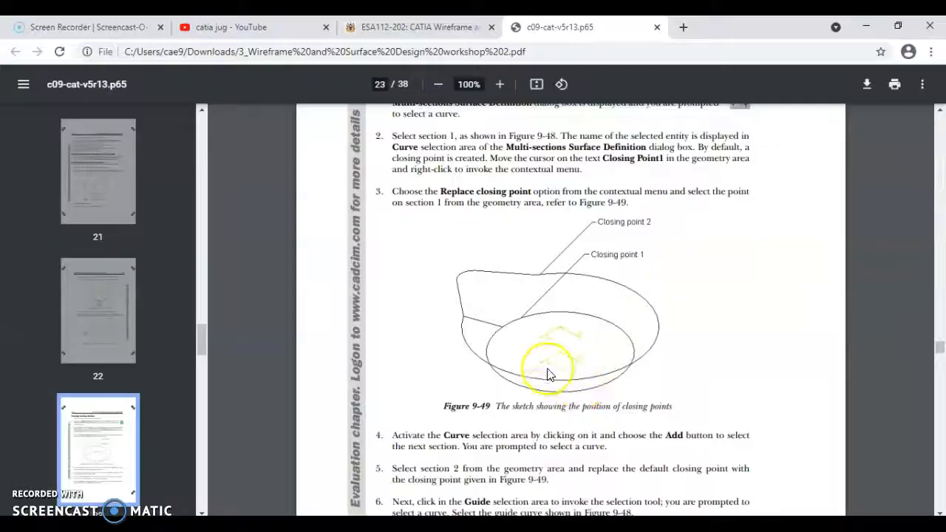
{"action": "scroll", "coordinate": [509, 417], "scroll_direction": "down", "scroll_amount": 3}
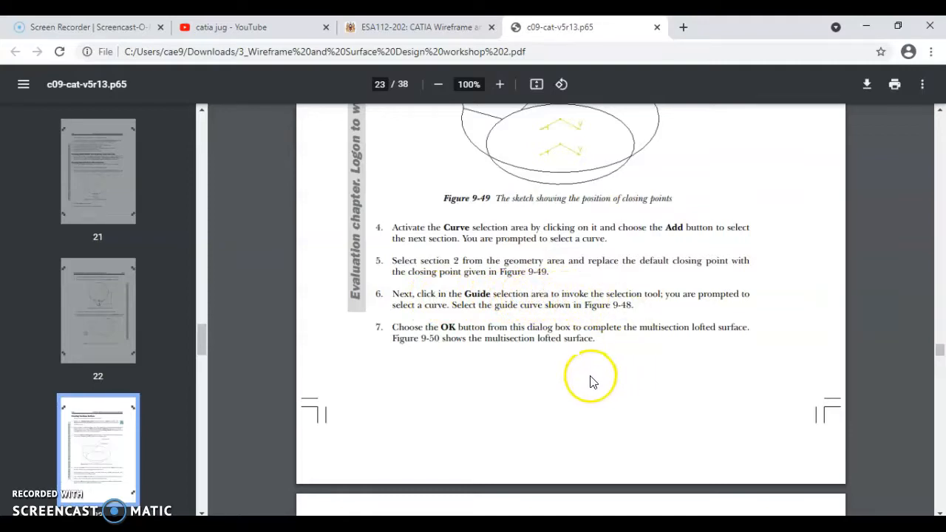
{"action": "scroll", "coordinate": [588, 381], "scroll_direction": "down", "scroll_amount": 4}
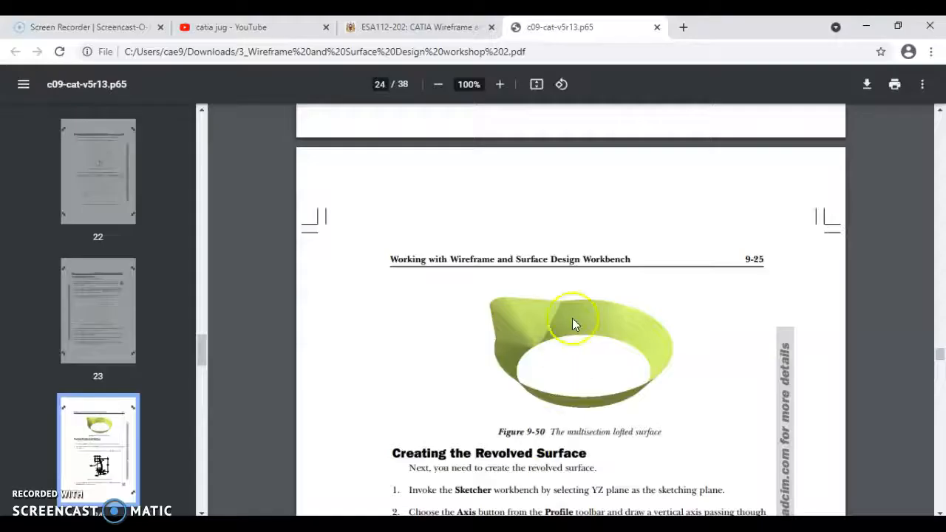
{"action": "scroll", "coordinate": [561, 317], "scroll_direction": "up", "scroll_amount": 5}
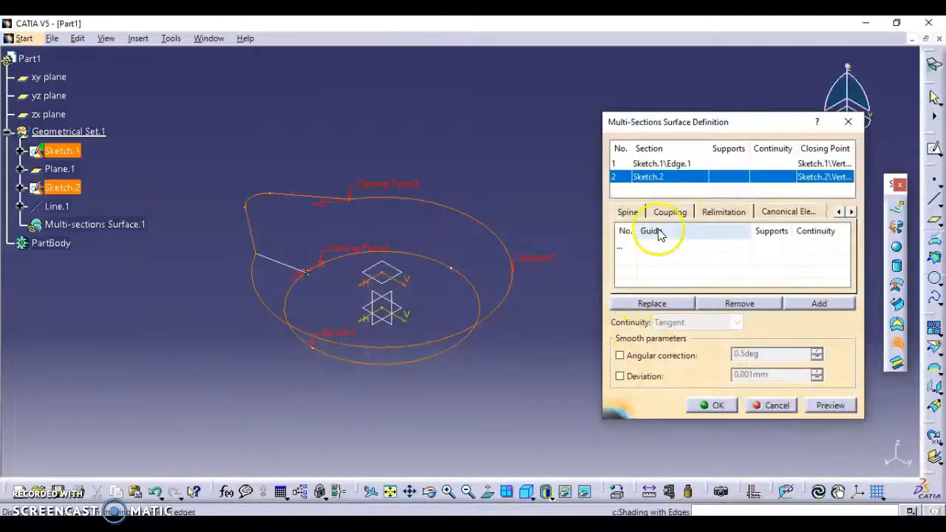
{"action": "left_click", "coordinate": [630, 247]}
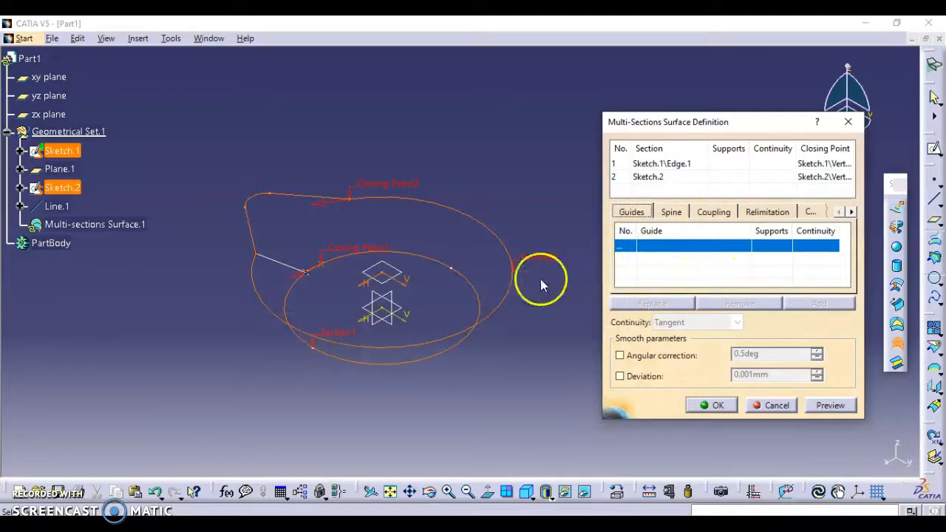
{"action": "left_click", "coordinate": [290, 268]}
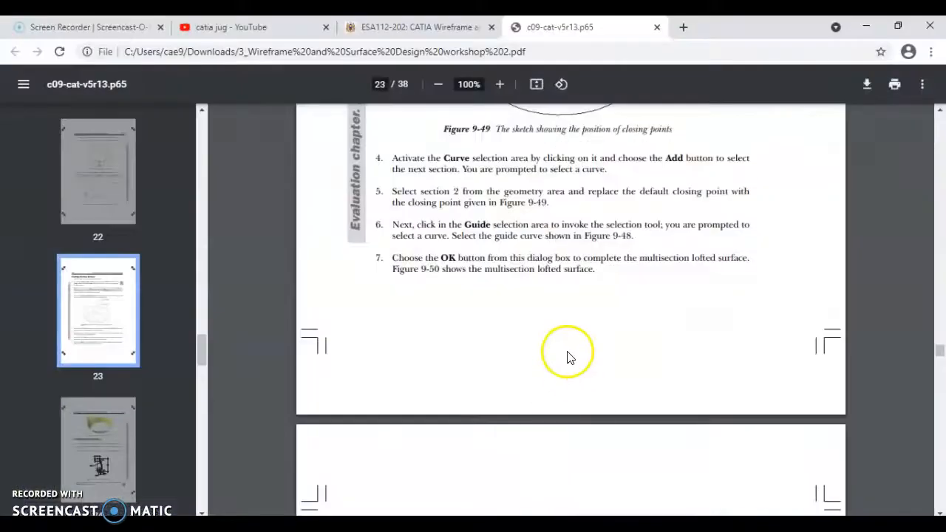
Step: Preview the multi-sections surface through Sketch.1 and Sketch.2 and create it
{"action": "scroll", "coordinate": [568, 340], "scroll_direction": "down", "scroll_amount": 3}
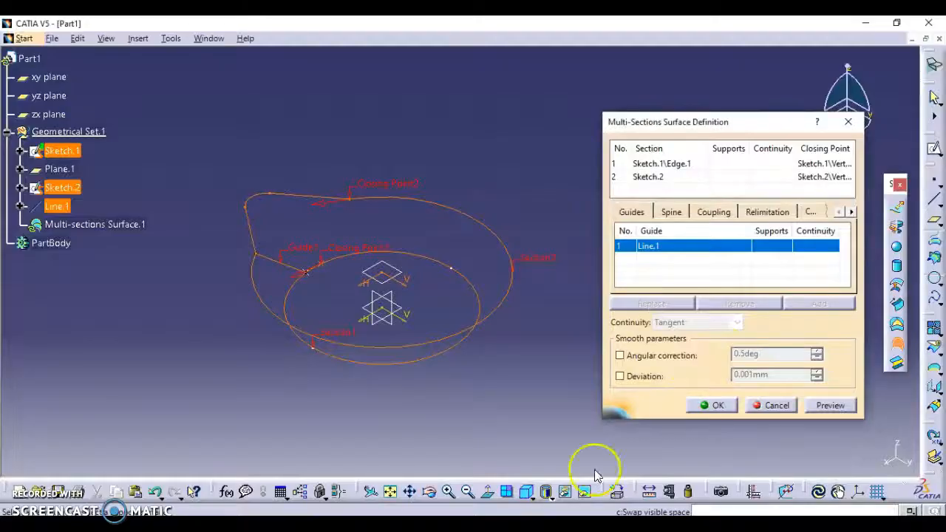
{"action": "left_click", "coordinate": [830, 404]}
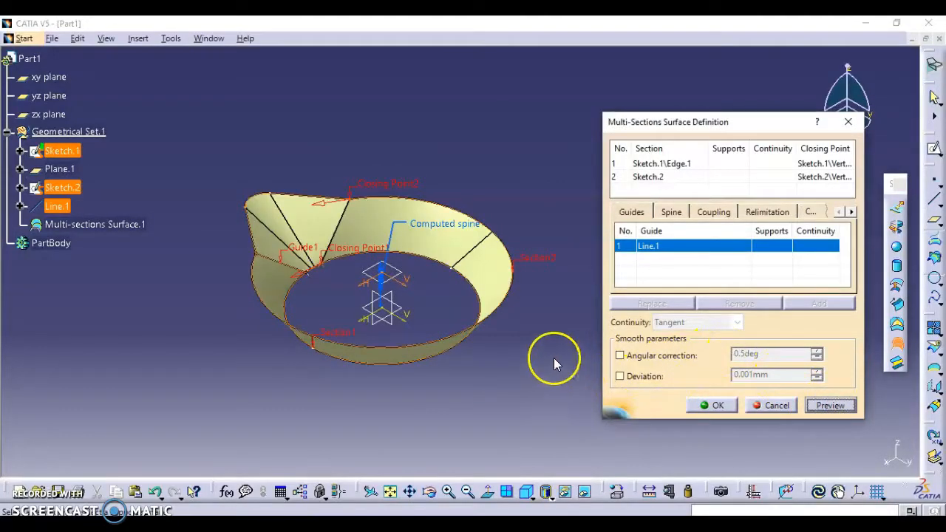
{"action": "left_click", "coordinate": [707, 405]}
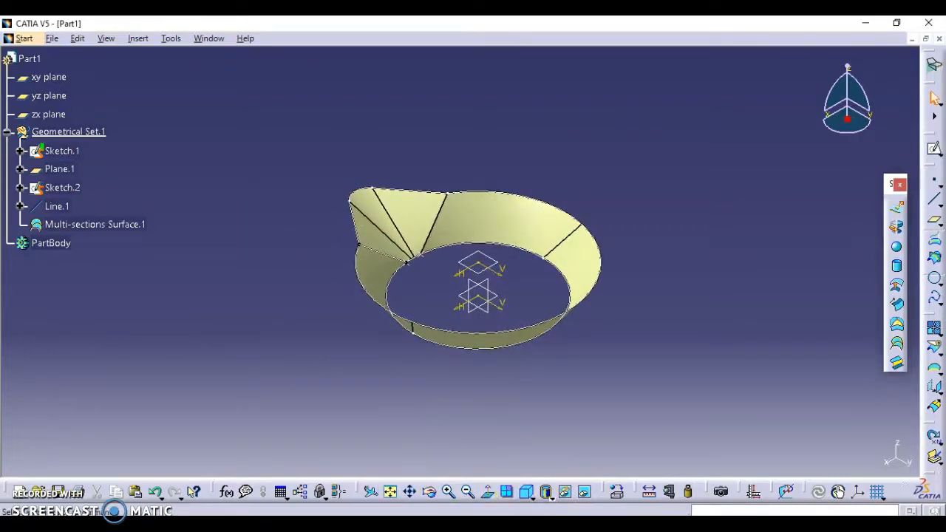
Step: Inspect the base surface against Figure 9-50 and read the Creating the Revolved Surface instructions in the workshop PDF
{"action": "middle_click_drag", "start_coordinate": [379, 367], "coordinate": [650, 316]}
{"action": "left_click", "coordinate": [528, 496]}
{"action": "left_click", "coordinate": [526, 492]}
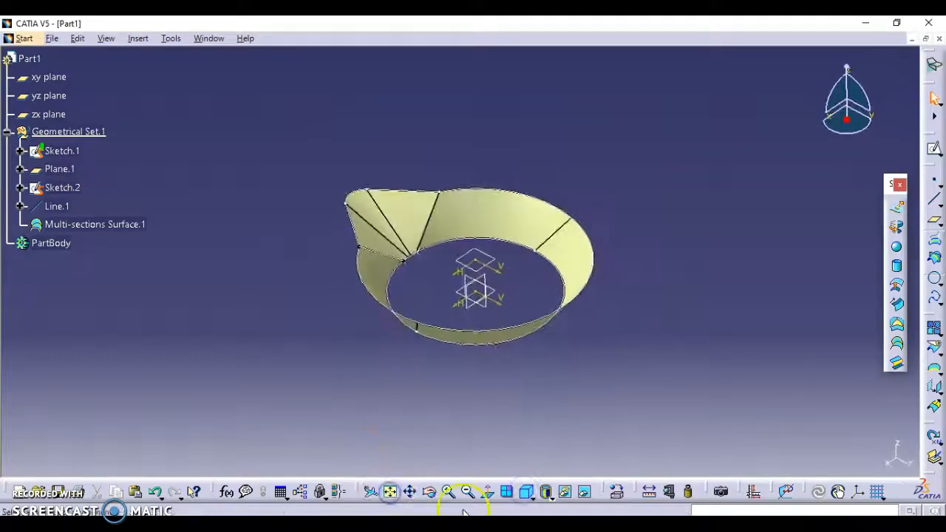
{"action": "key", "text": "alt+Tab"}
{"action": "scroll", "coordinate": [507, 368], "scroll_direction": "down", "scroll_amount": 4}
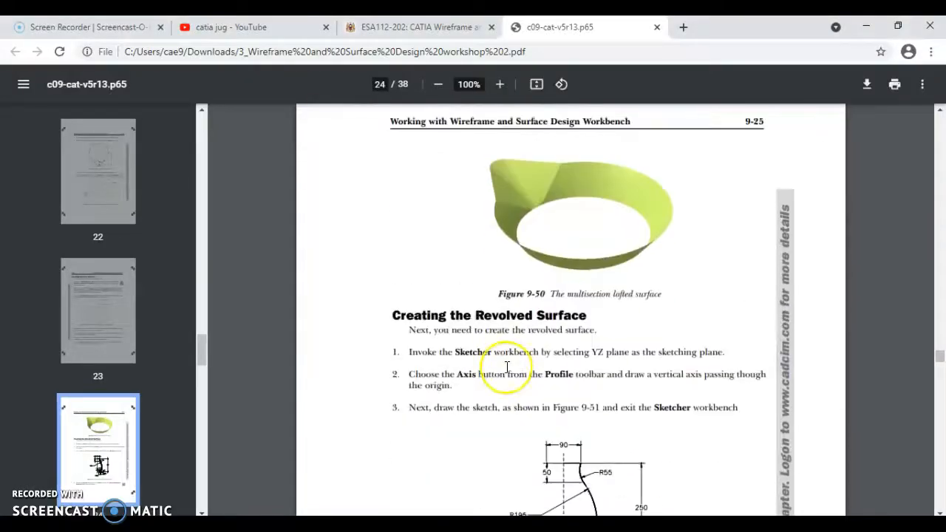